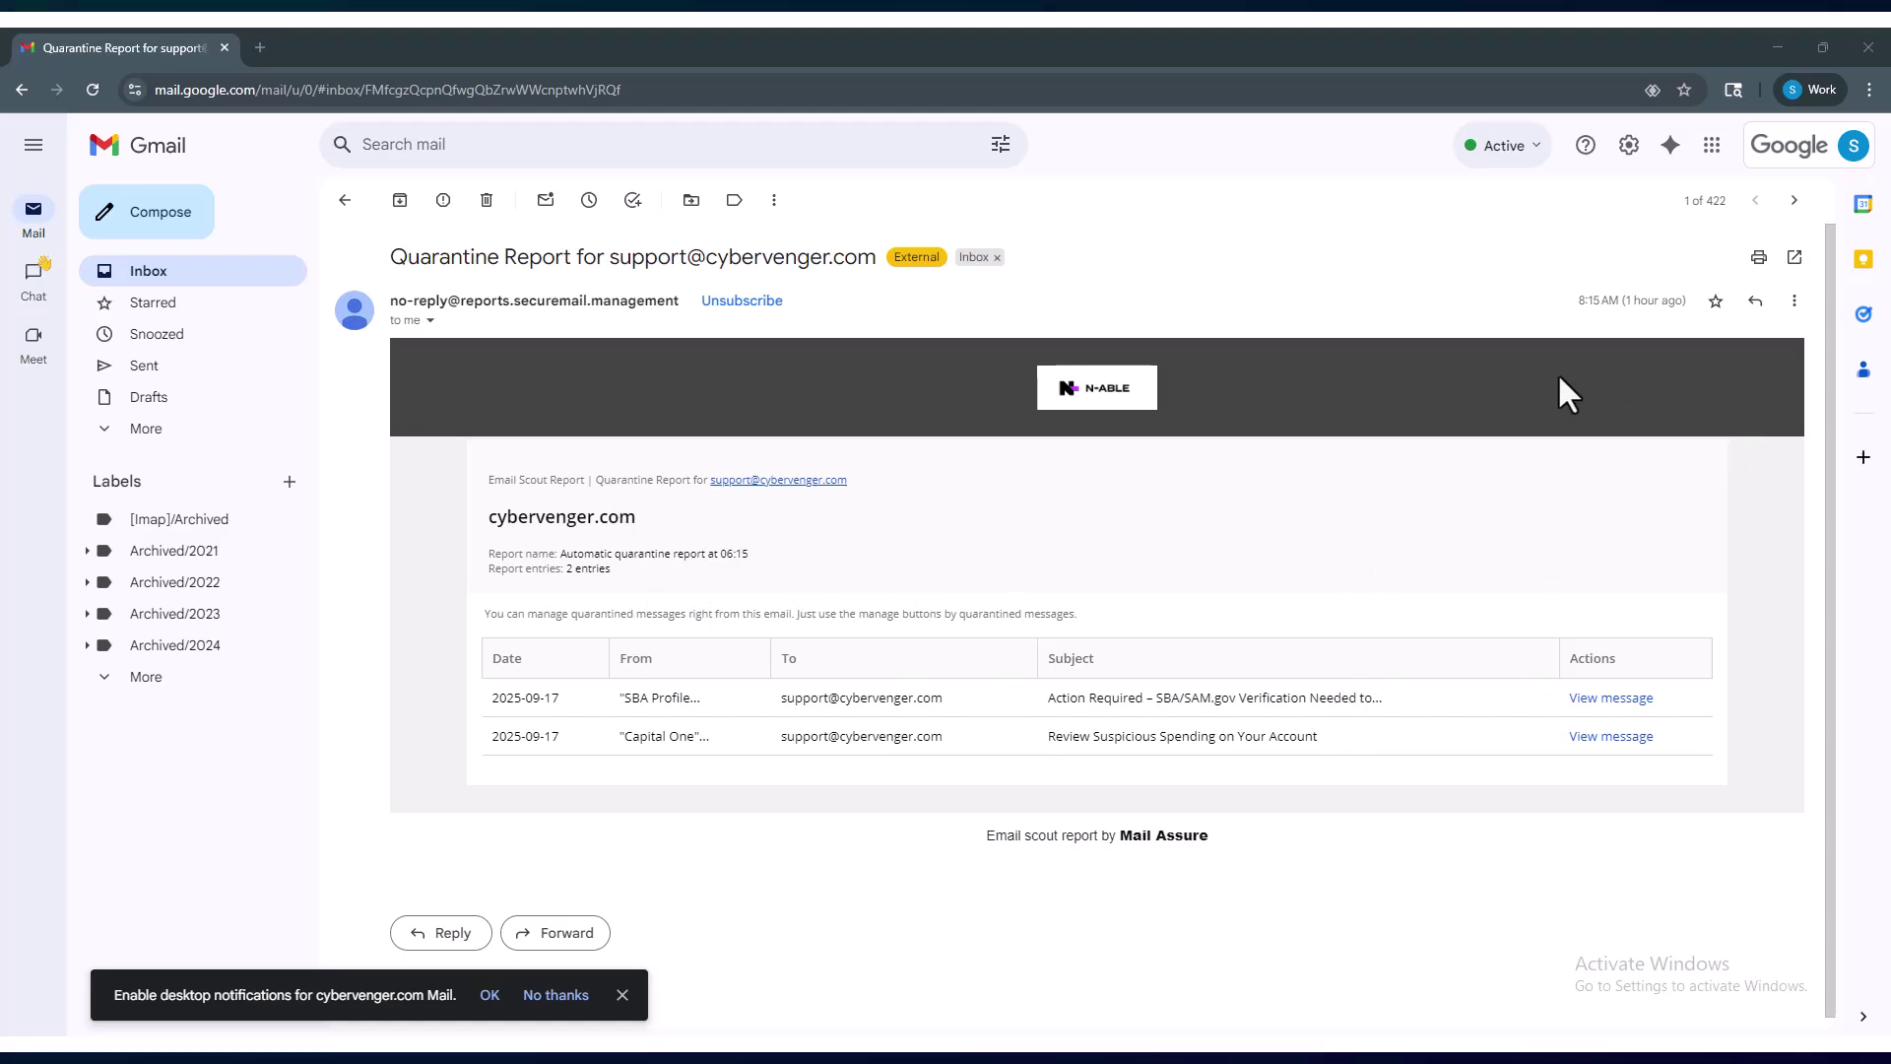
- Open the Accounts tab of all Gmail settings and highlight the 'Grant access to your account' heading
{"action": "left_click", "coordinate": [1630, 158]}
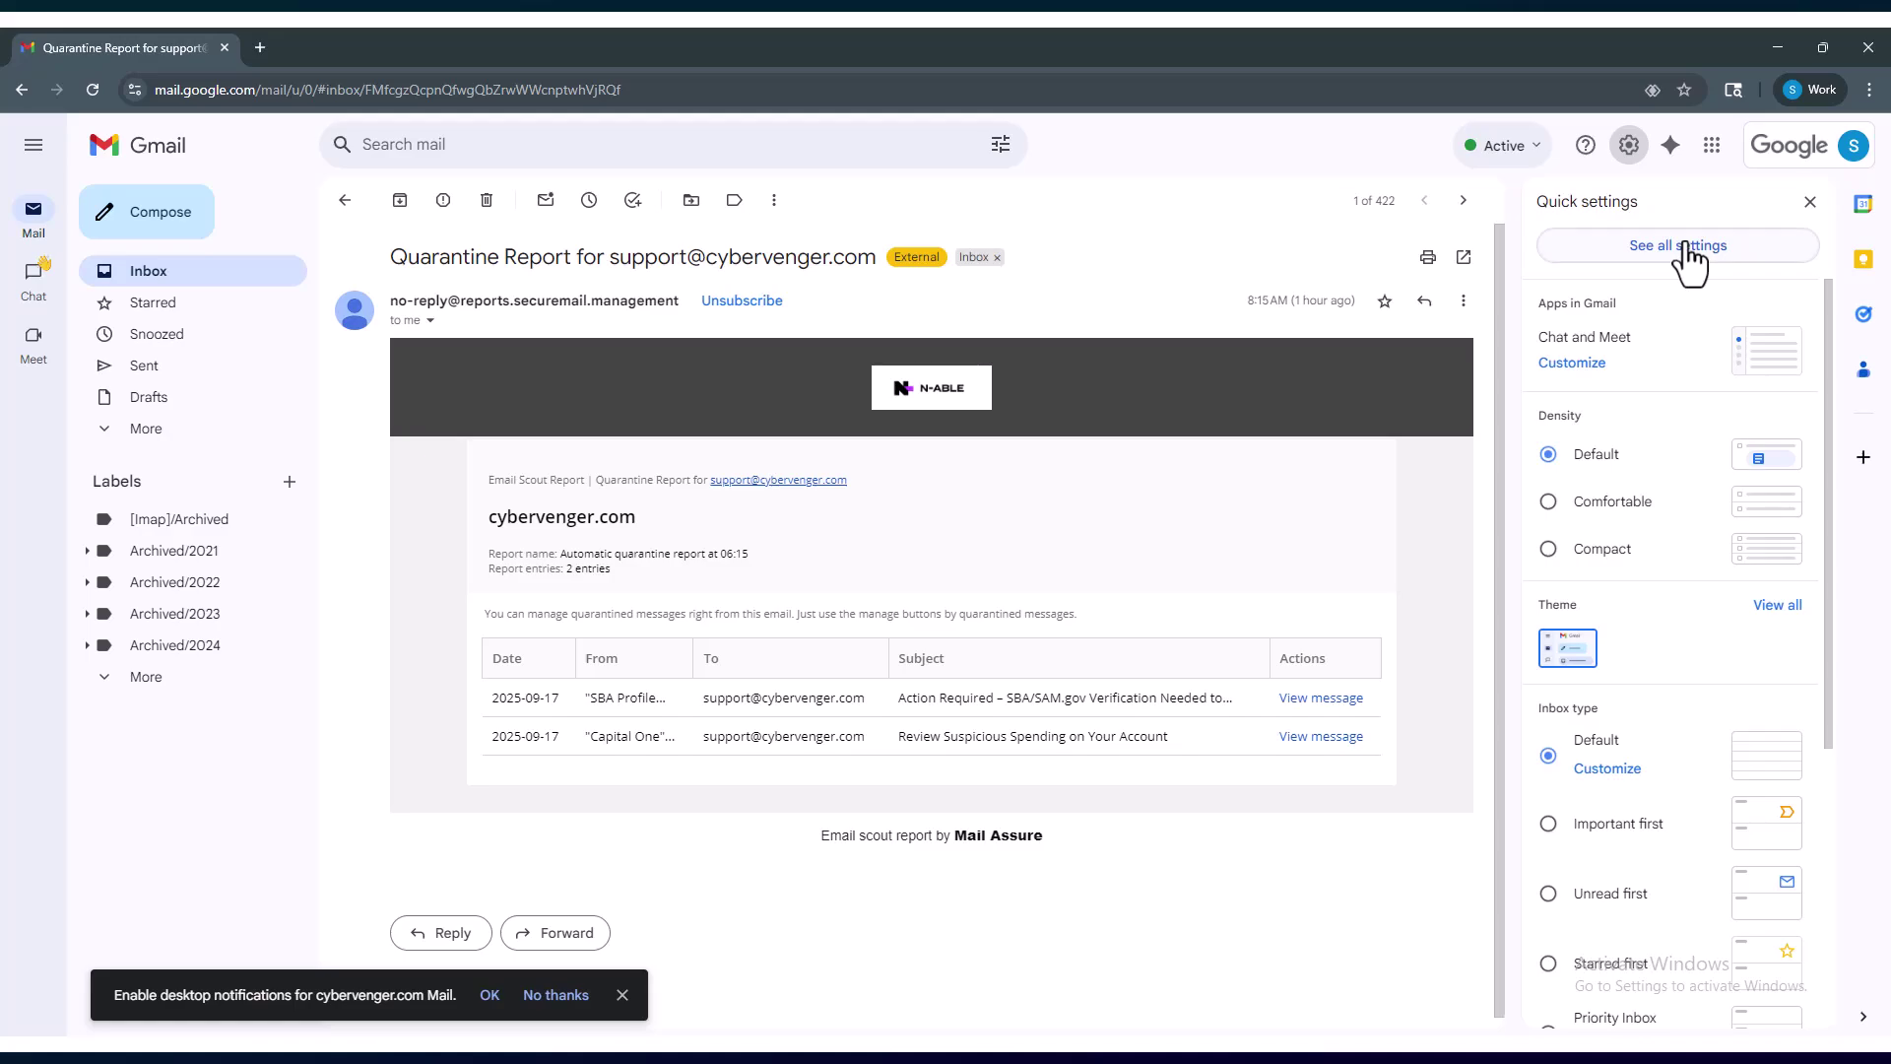
{"action": "left_click", "coordinate": [1687, 248]}
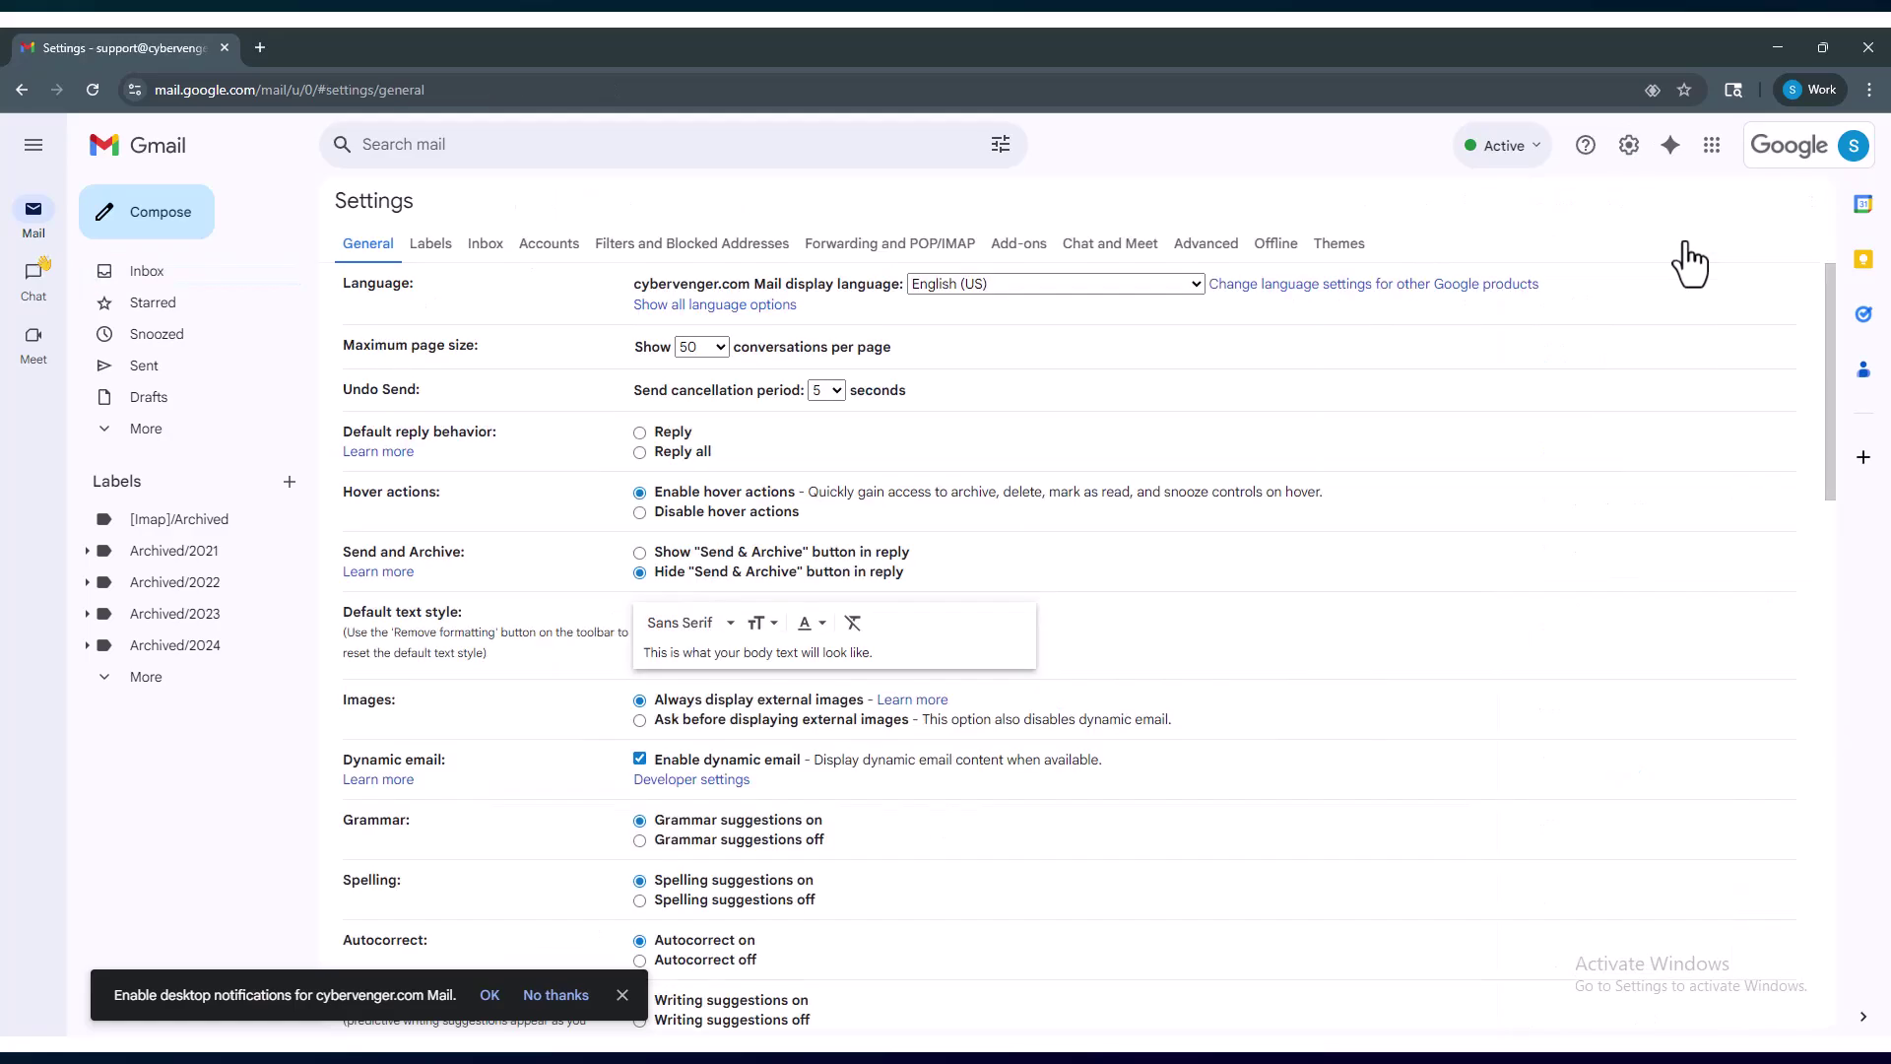
{"action": "left_click", "coordinate": [548, 252]}
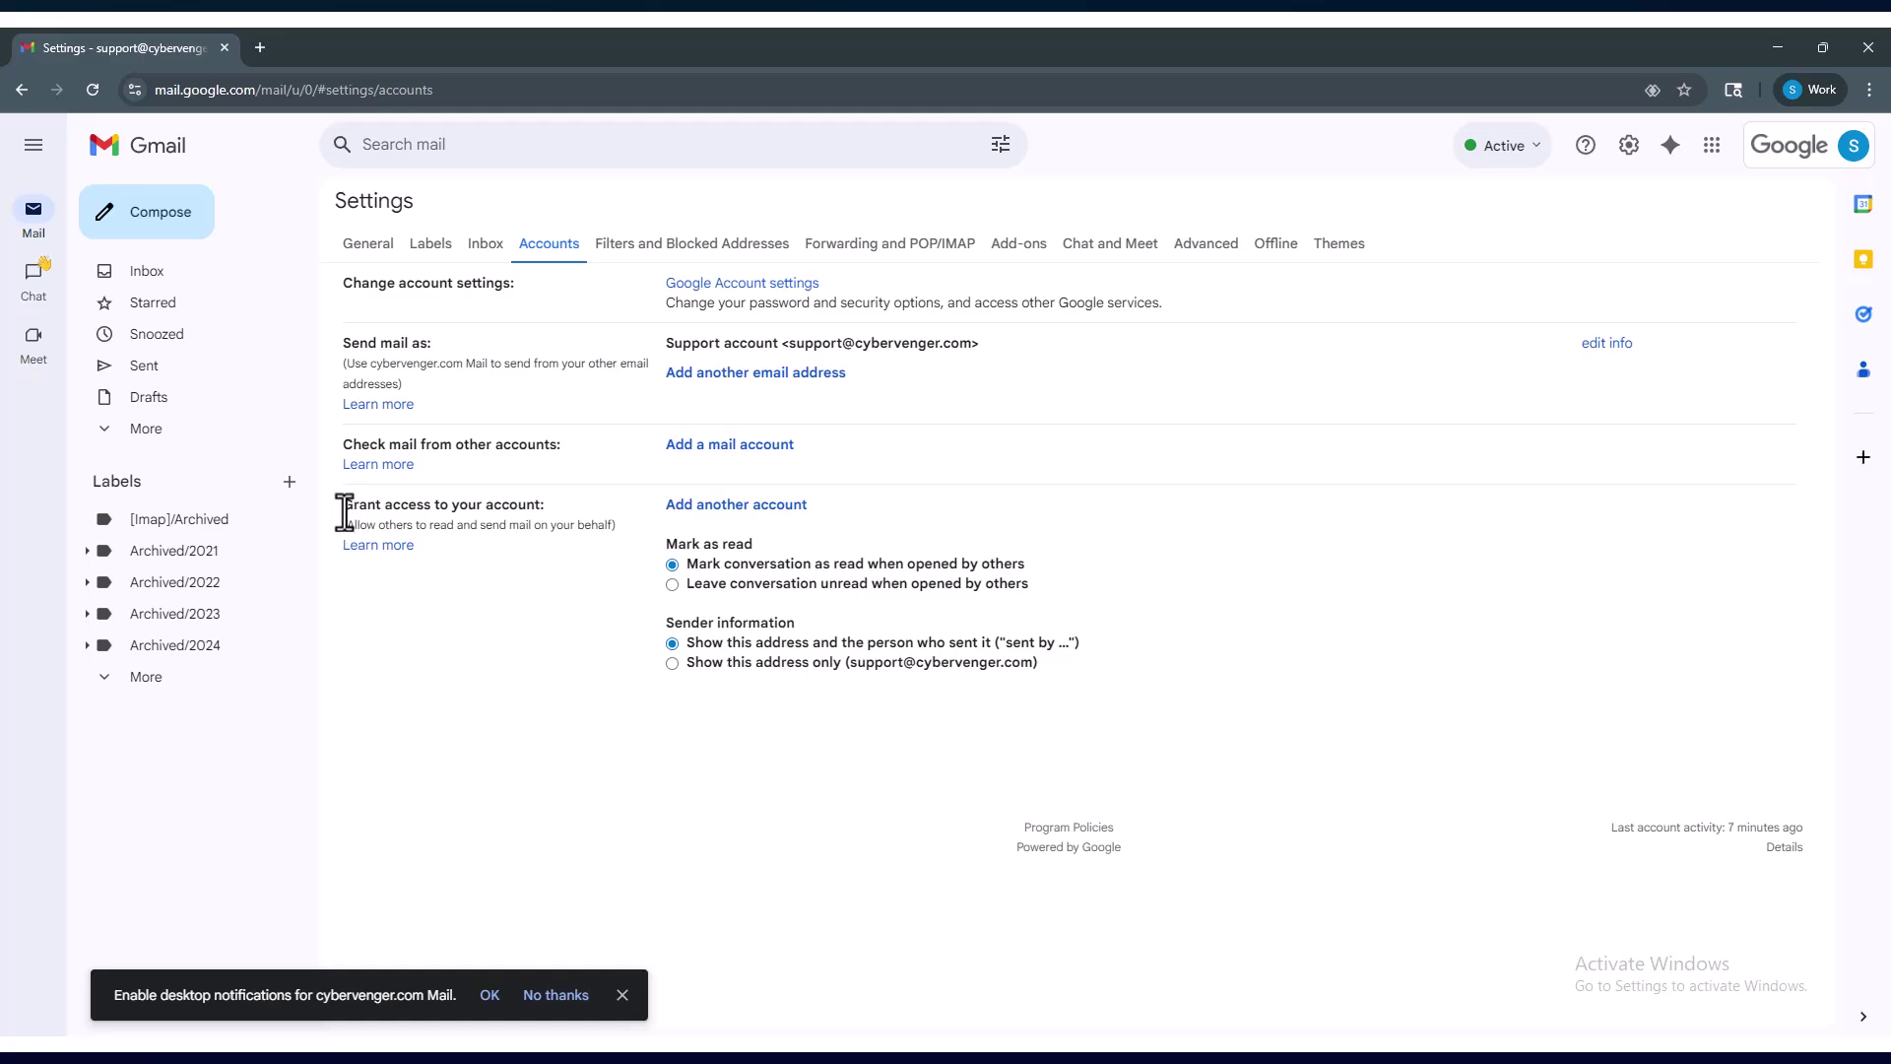
{"action": "left_click_drag", "start_coordinate": [344, 511], "coordinate": [534, 511]}
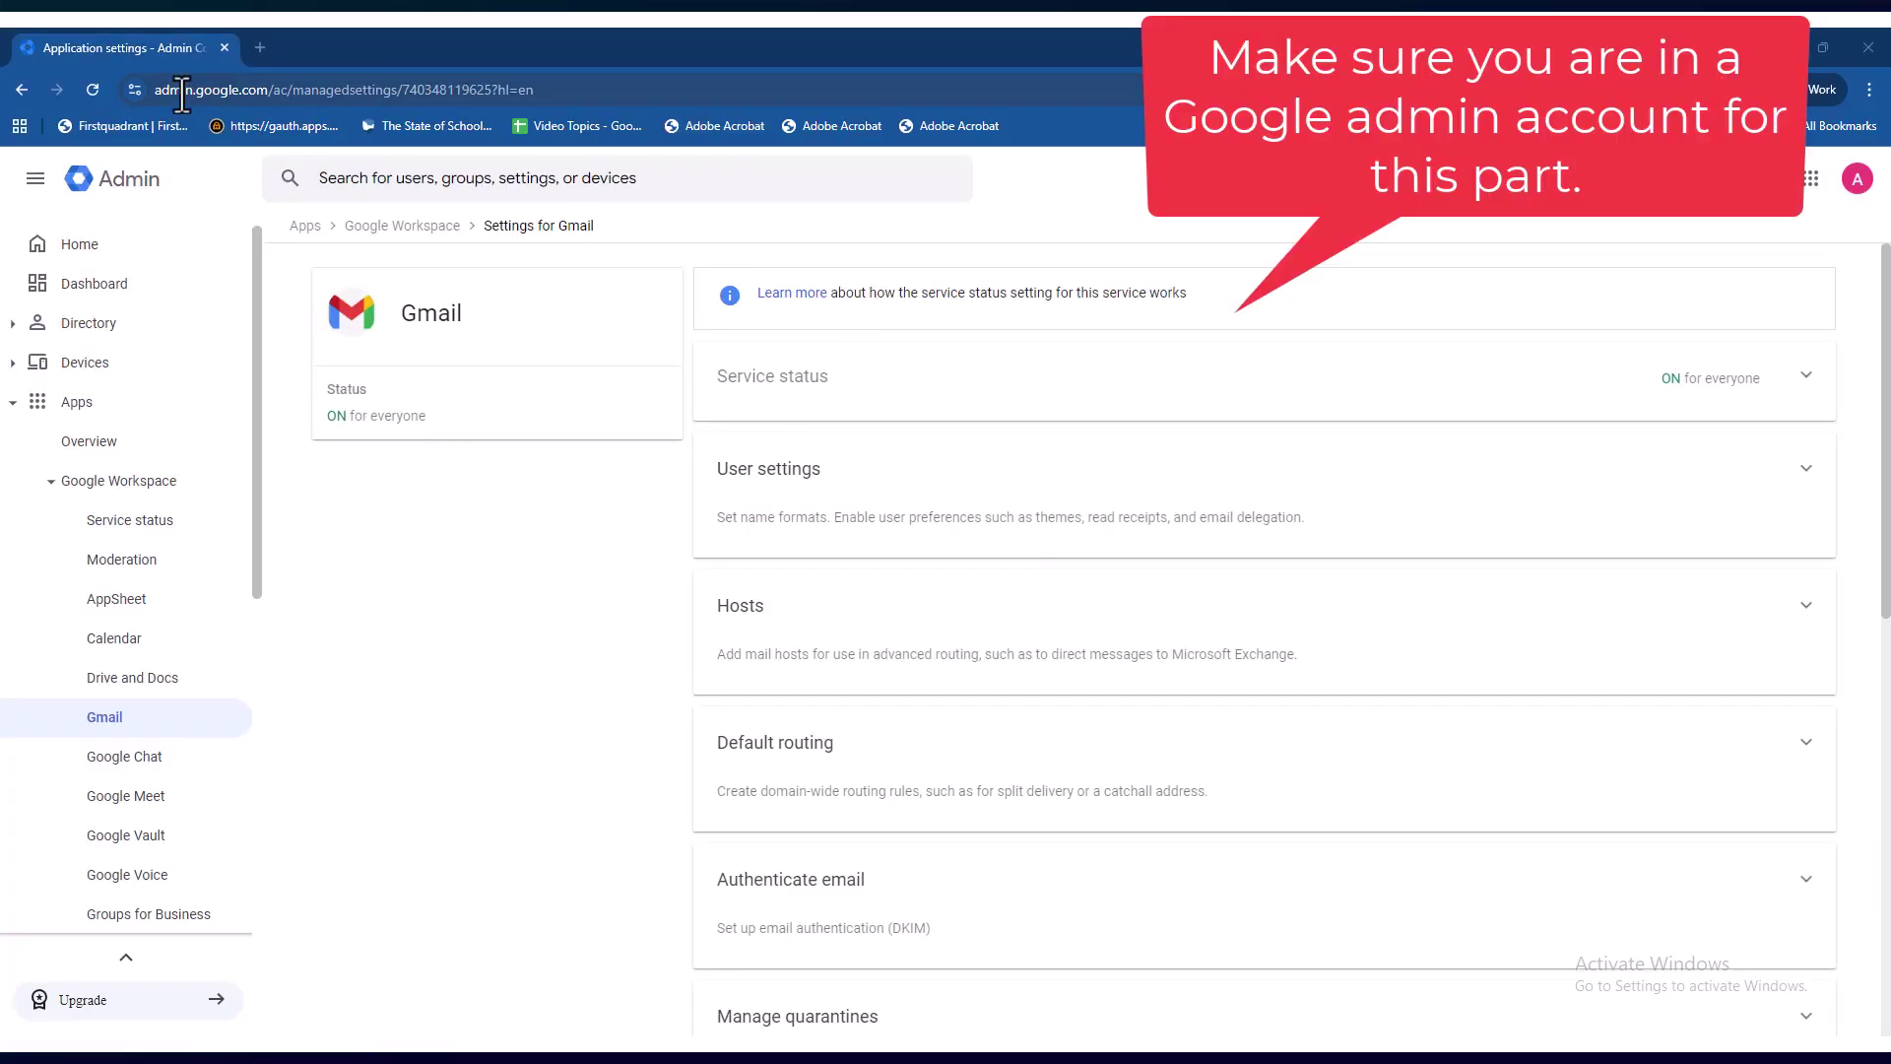
- Point out the word 'admin' in the Admin console page address
{"action": "left_click", "coordinate": [164, 95]}
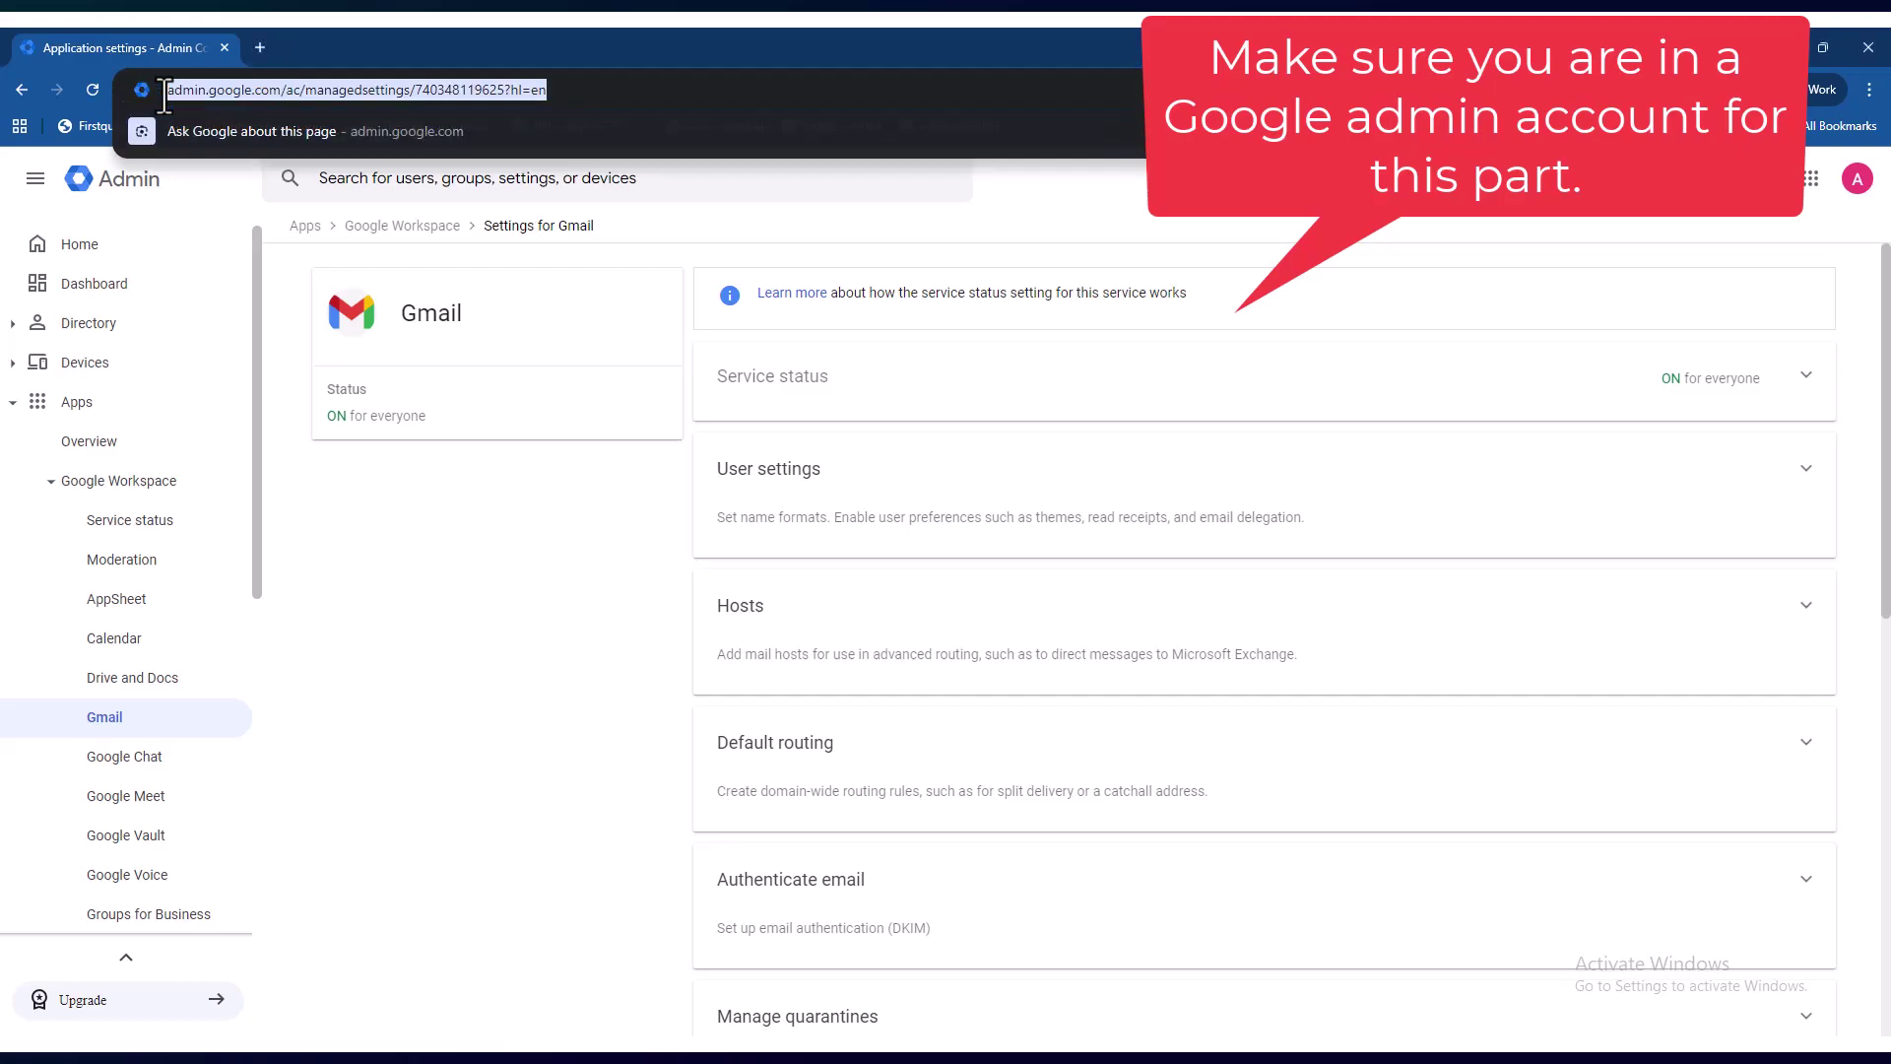
{"action": "double_click", "coordinate": [231, 90]}
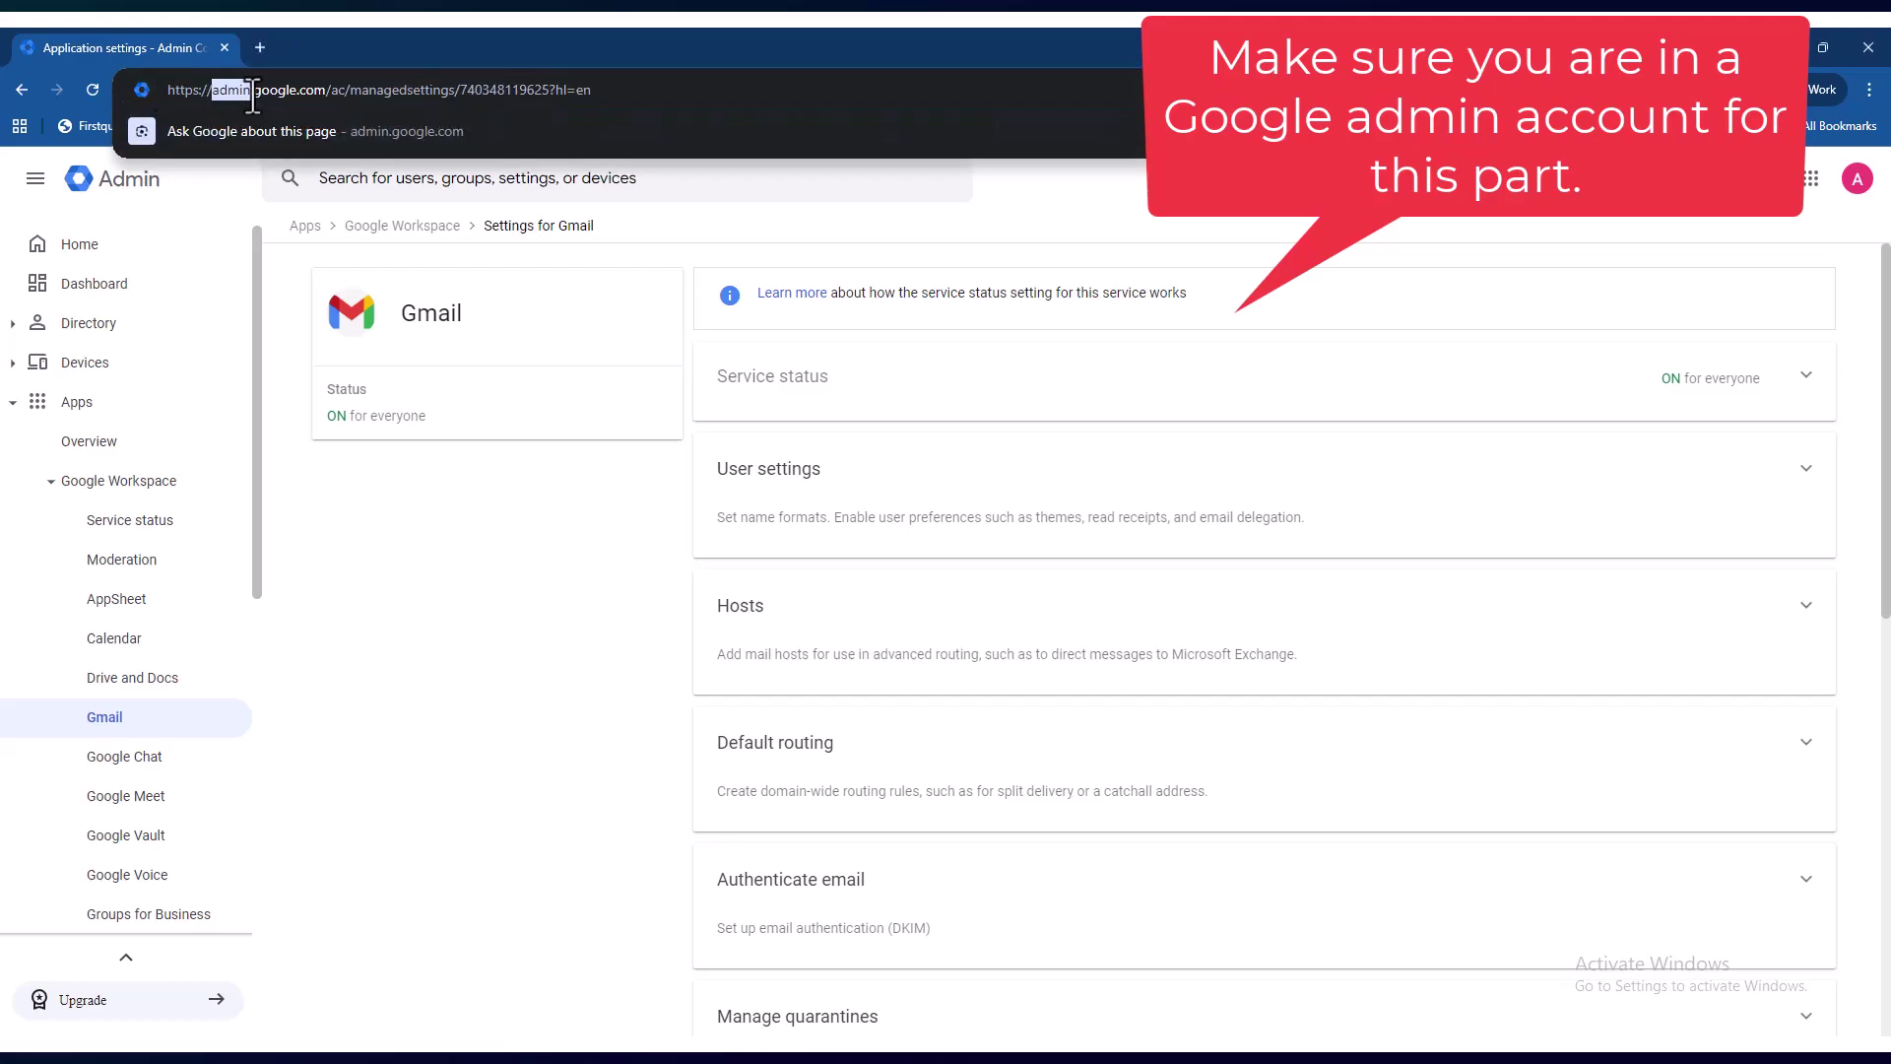
{"action": "left_click", "coordinate": [467, 438]}
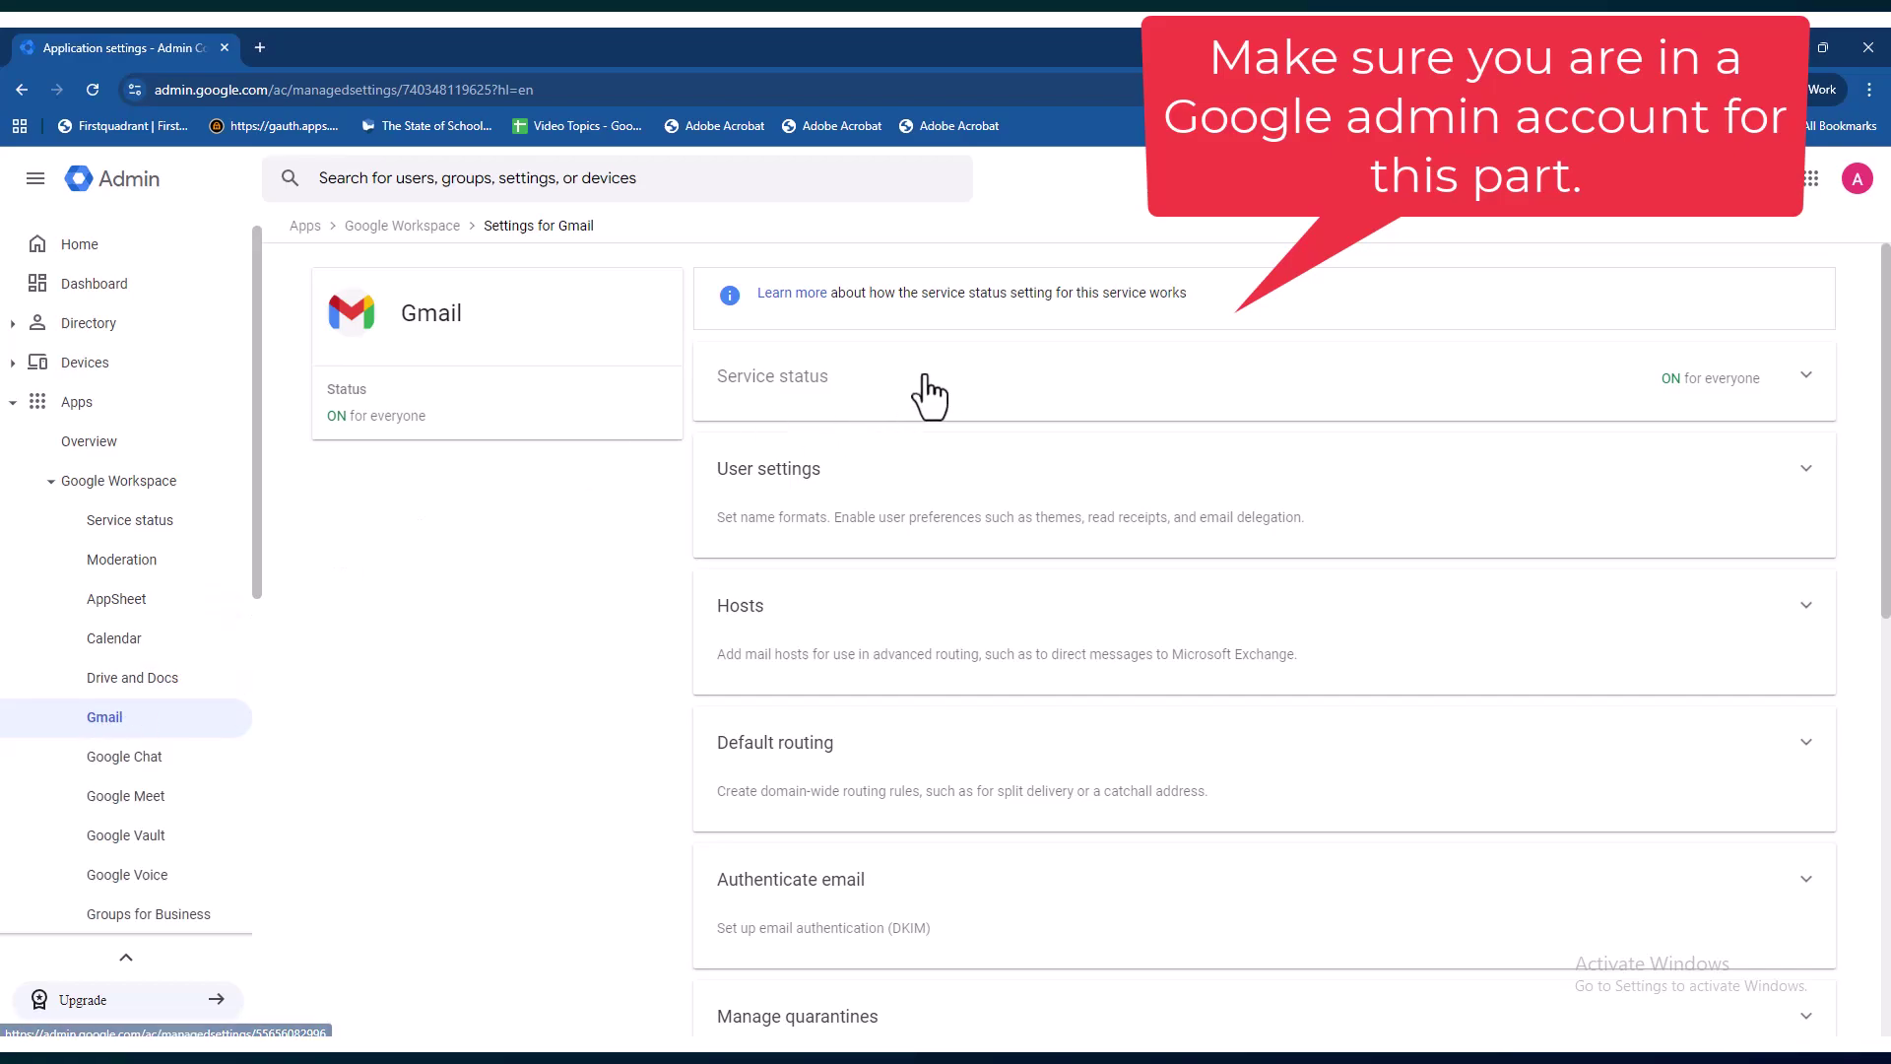
- Open Gmail User settings, check that Mail delegation is ON, and cancel without changes
{"action": "left_click", "coordinate": [748, 475]}
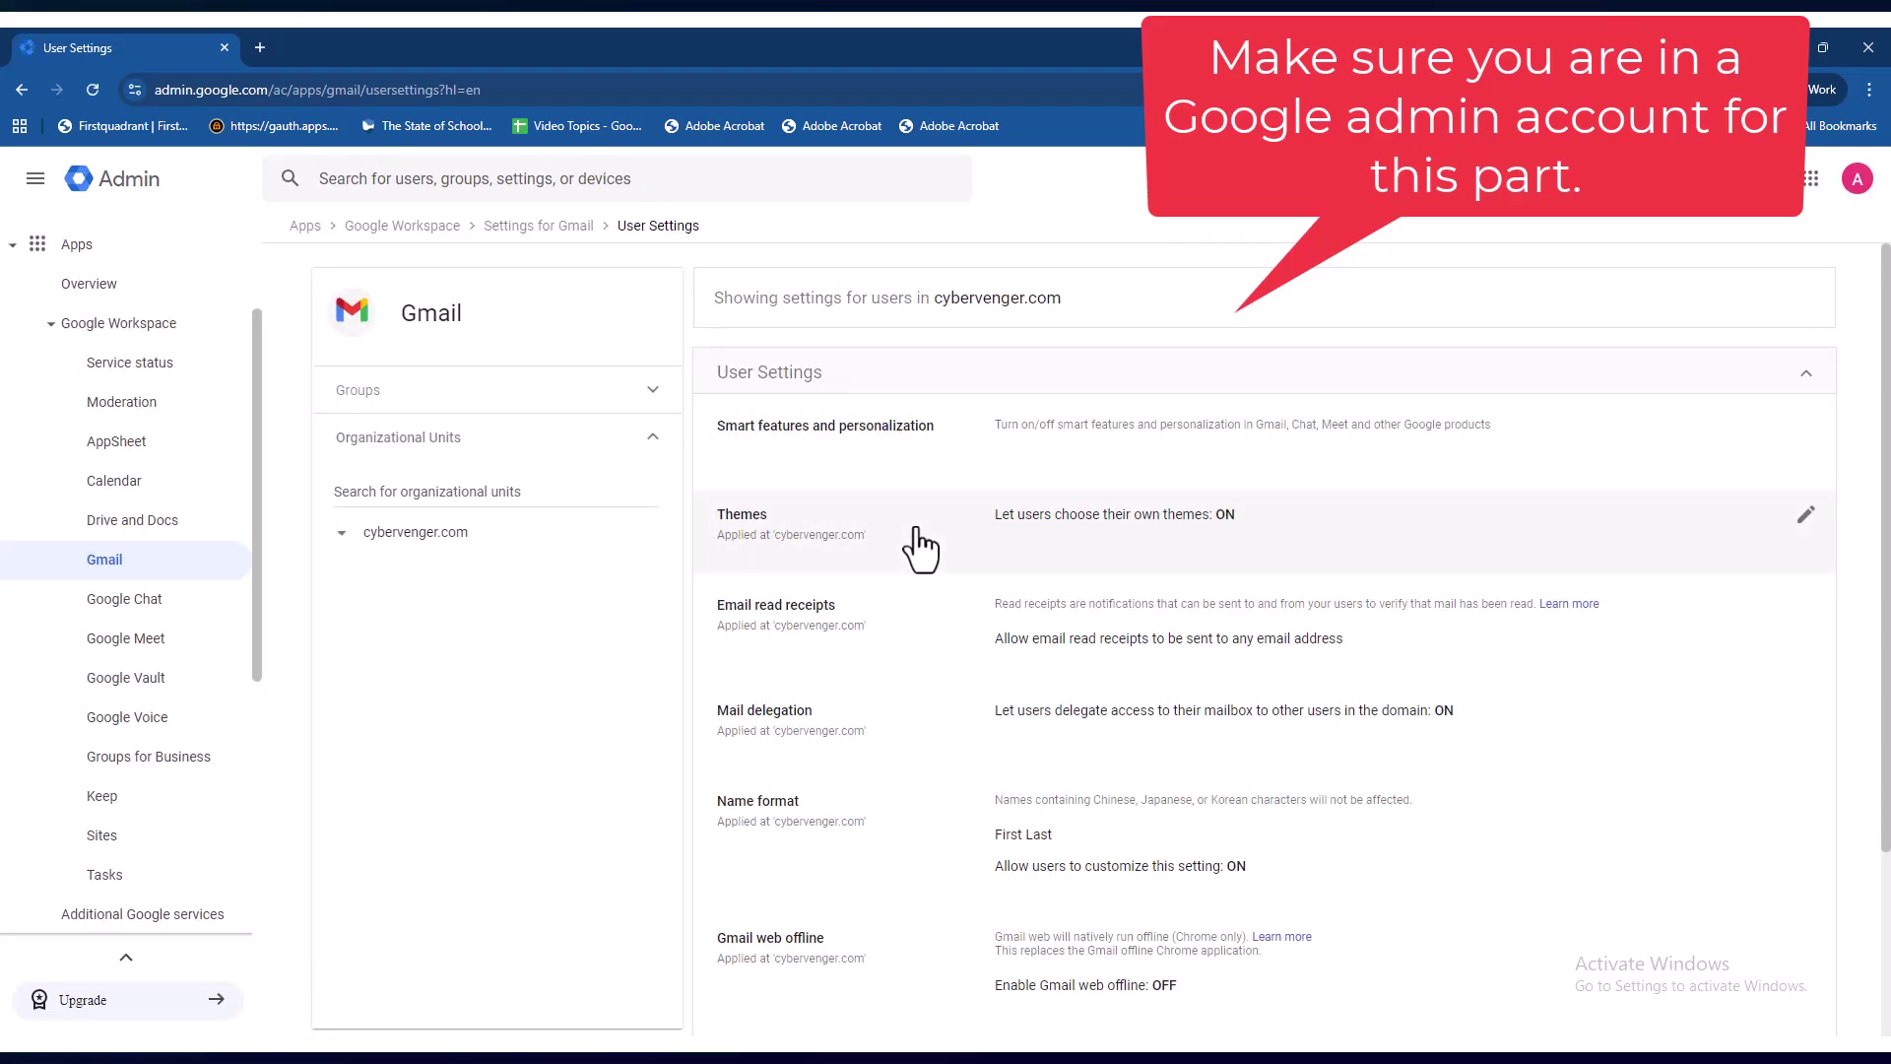
{"action": "scroll", "coordinate": [916, 540], "scroll_direction": "down", "scroll_amount": 2}
{"action": "scroll", "coordinate": [752, 735], "scroll_direction": "up", "scroll_amount": 2}
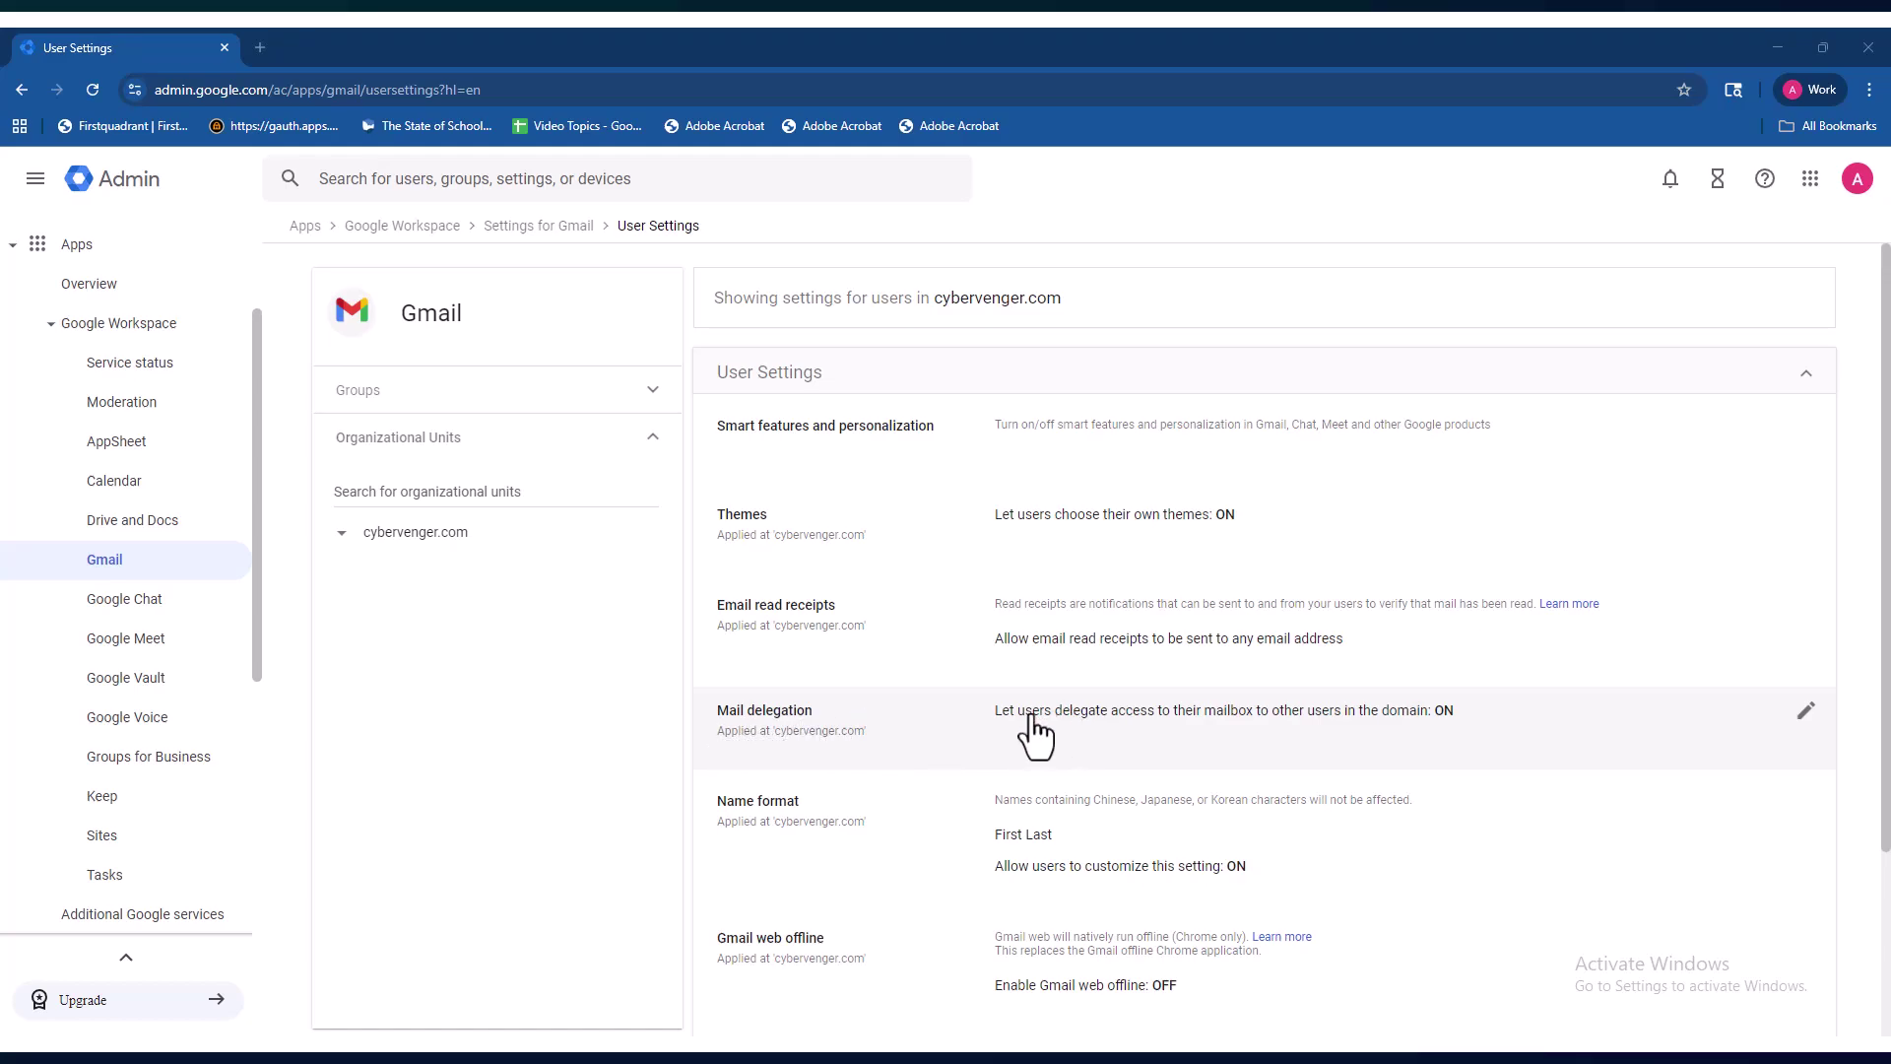
{"action": "left_click", "coordinate": [1808, 717]}
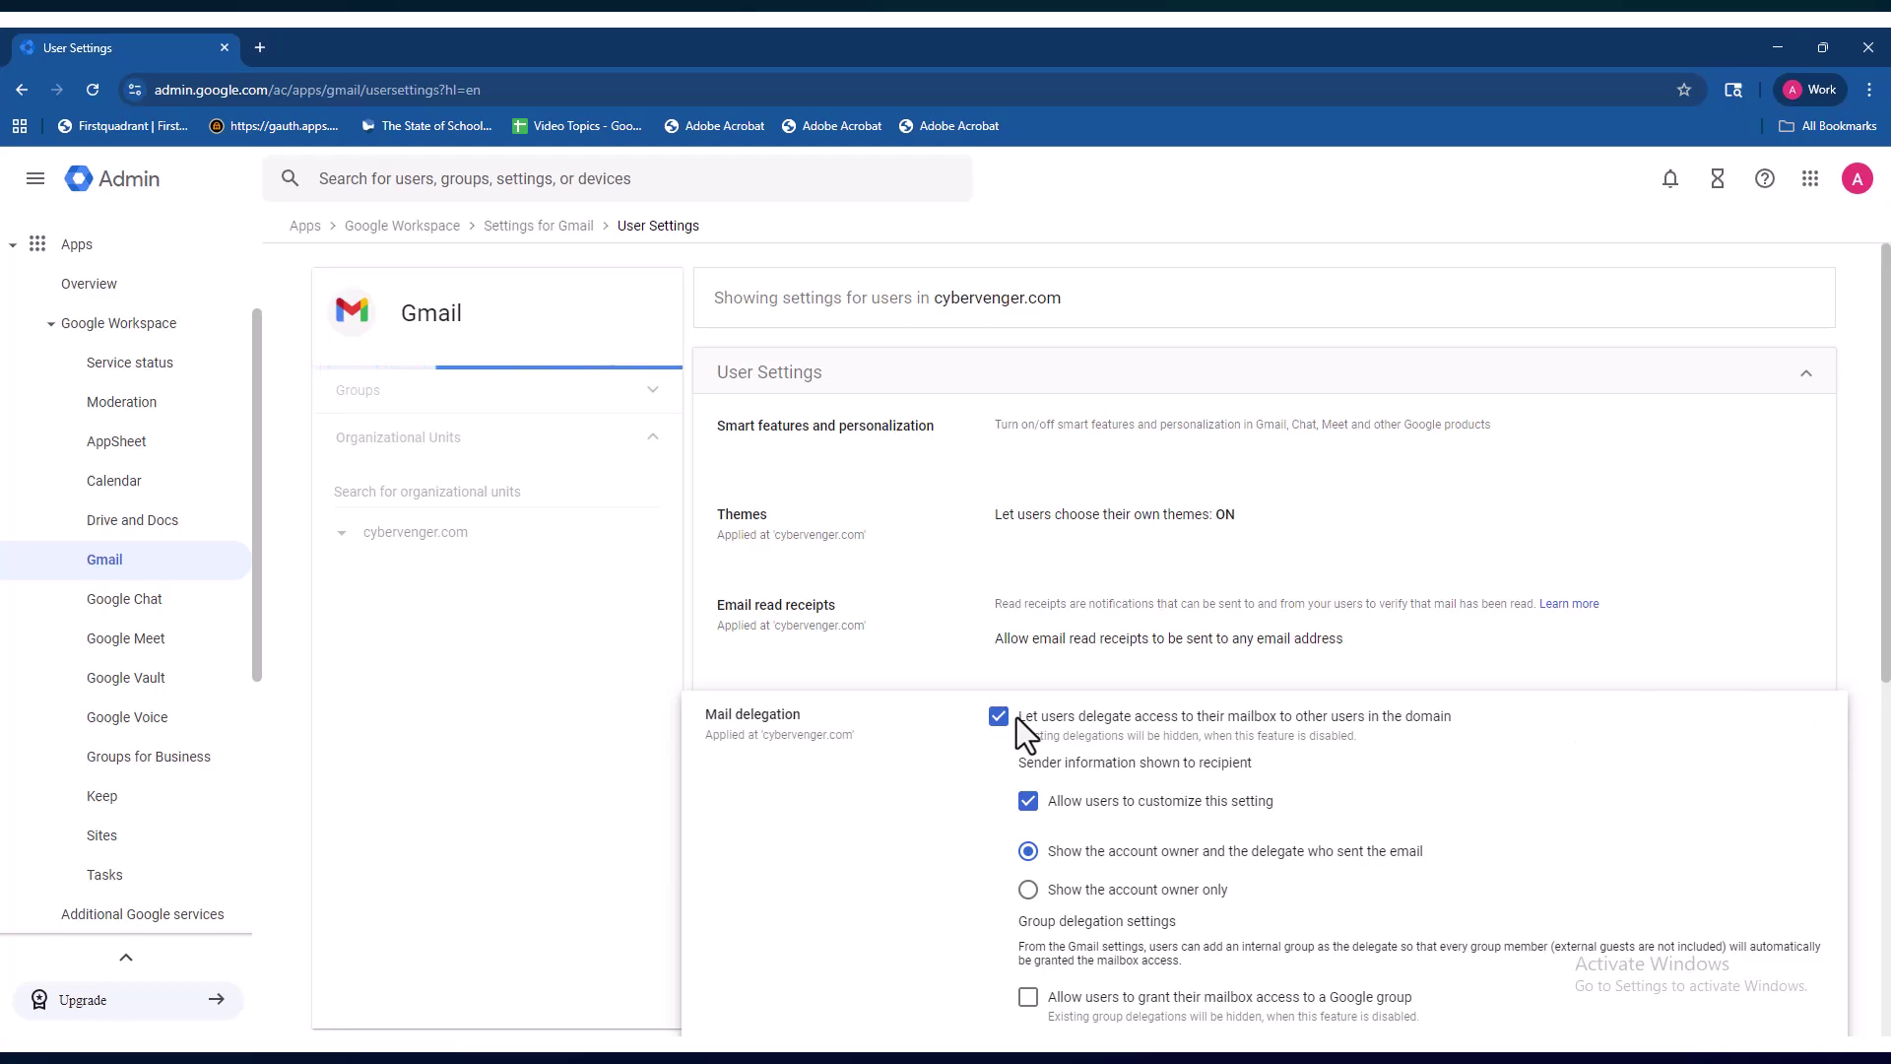
{"action": "scroll", "coordinate": [1273, 812], "scroll_direction": "down", "scroll_amount": 1}
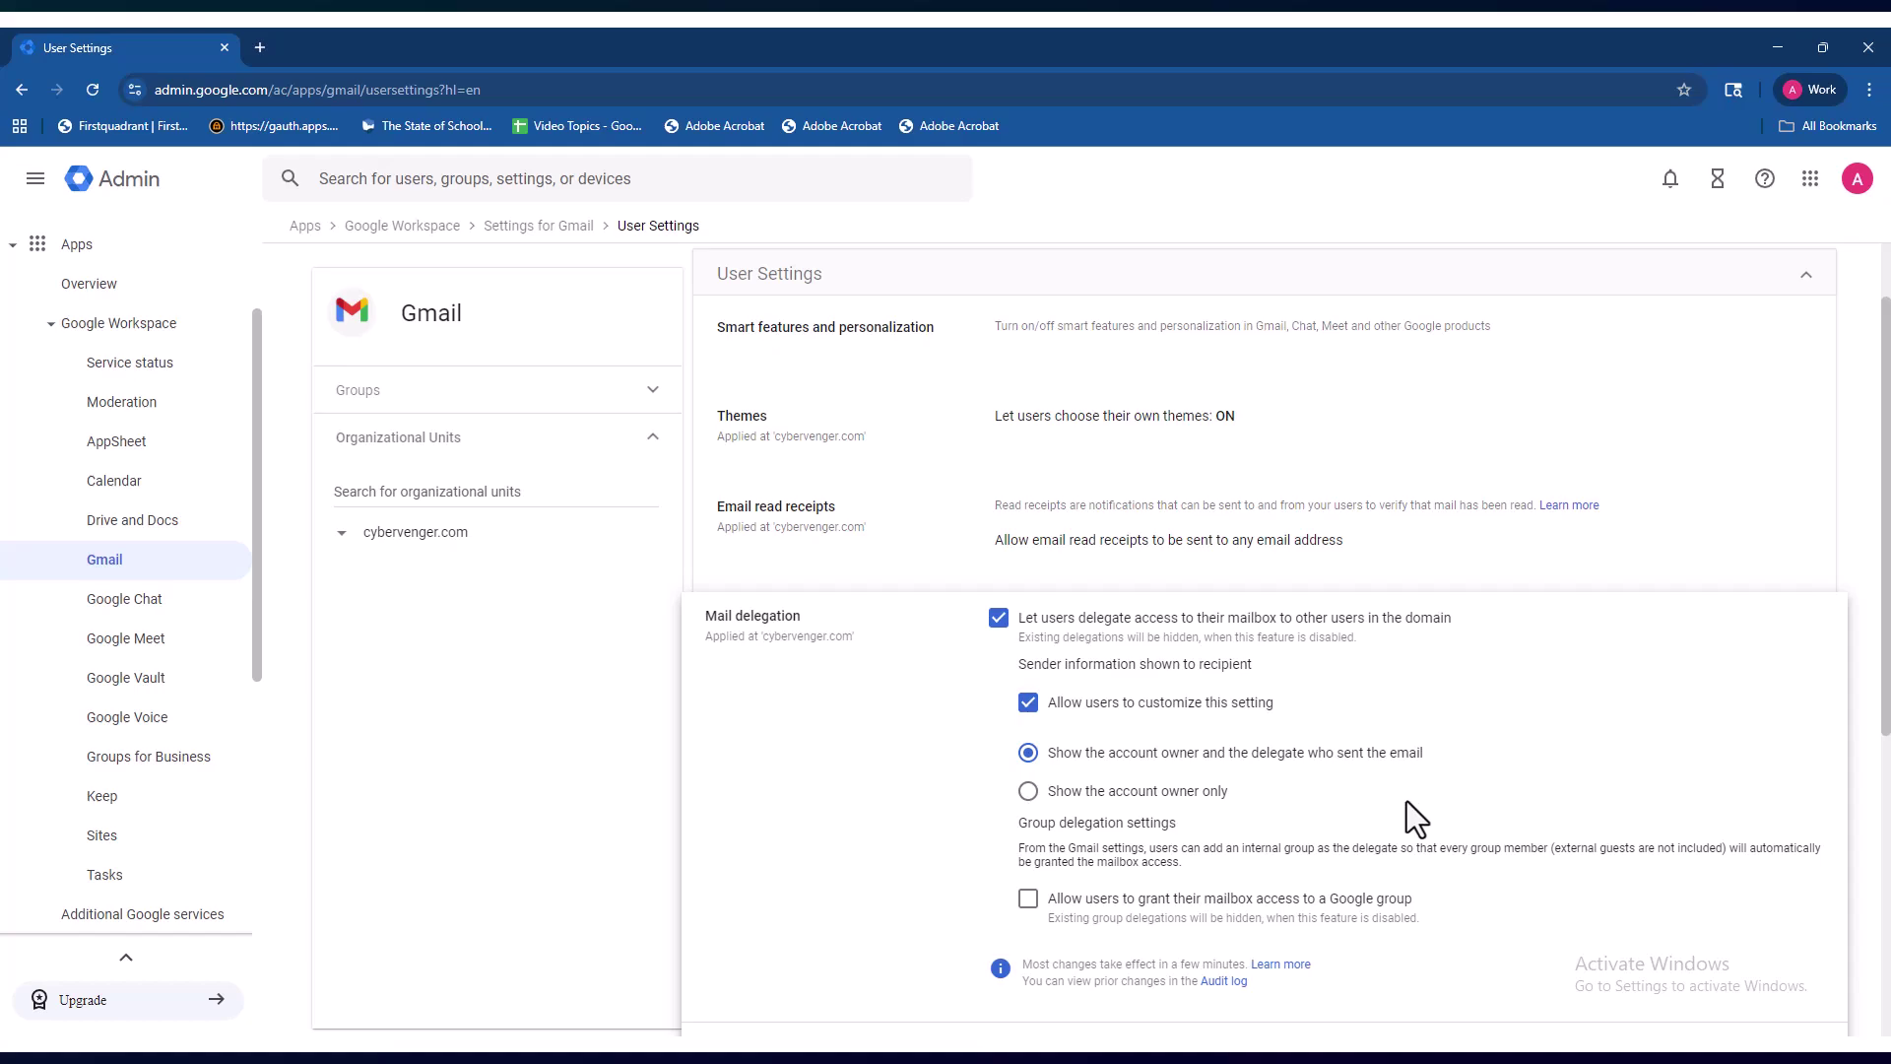
{"action": "scroll", "coordinate": [1407, 801], "scroll_direction": "down", "scroll_amount": 1}
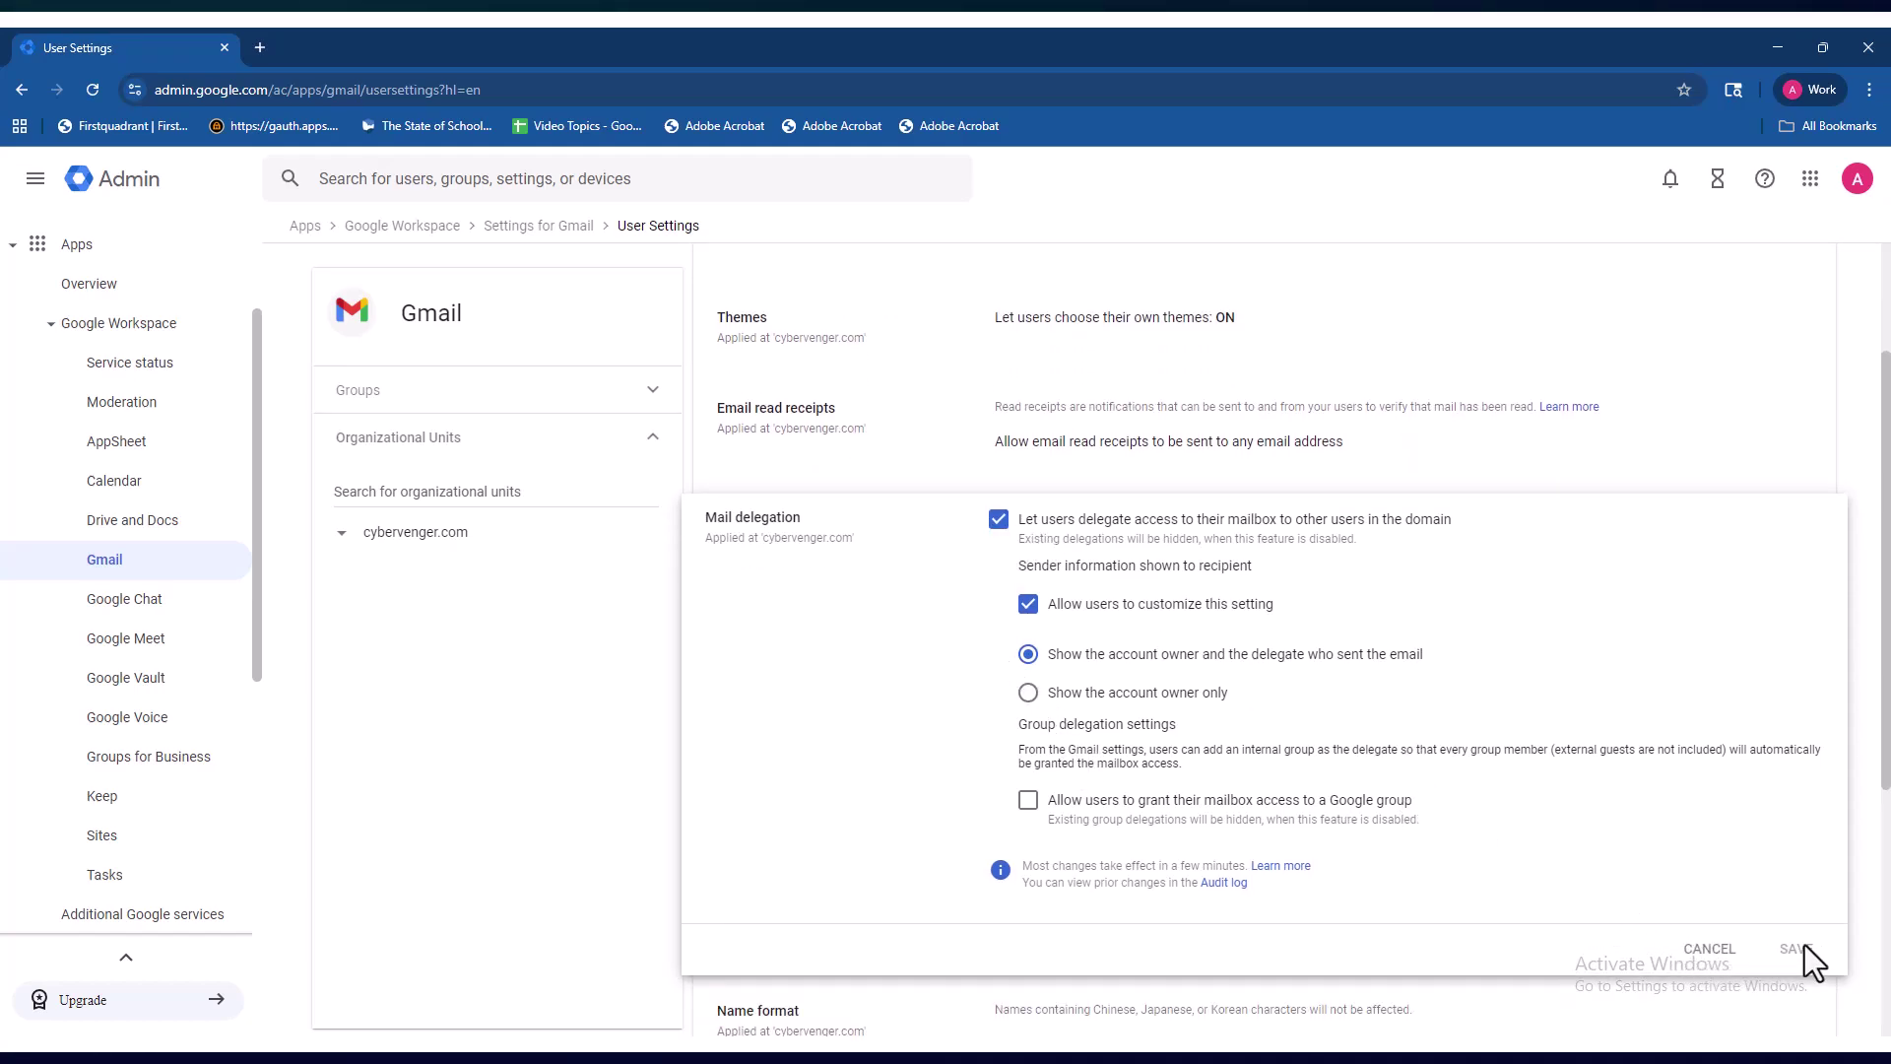
{"action": "left_click", "coordinate": [1706, 951]}
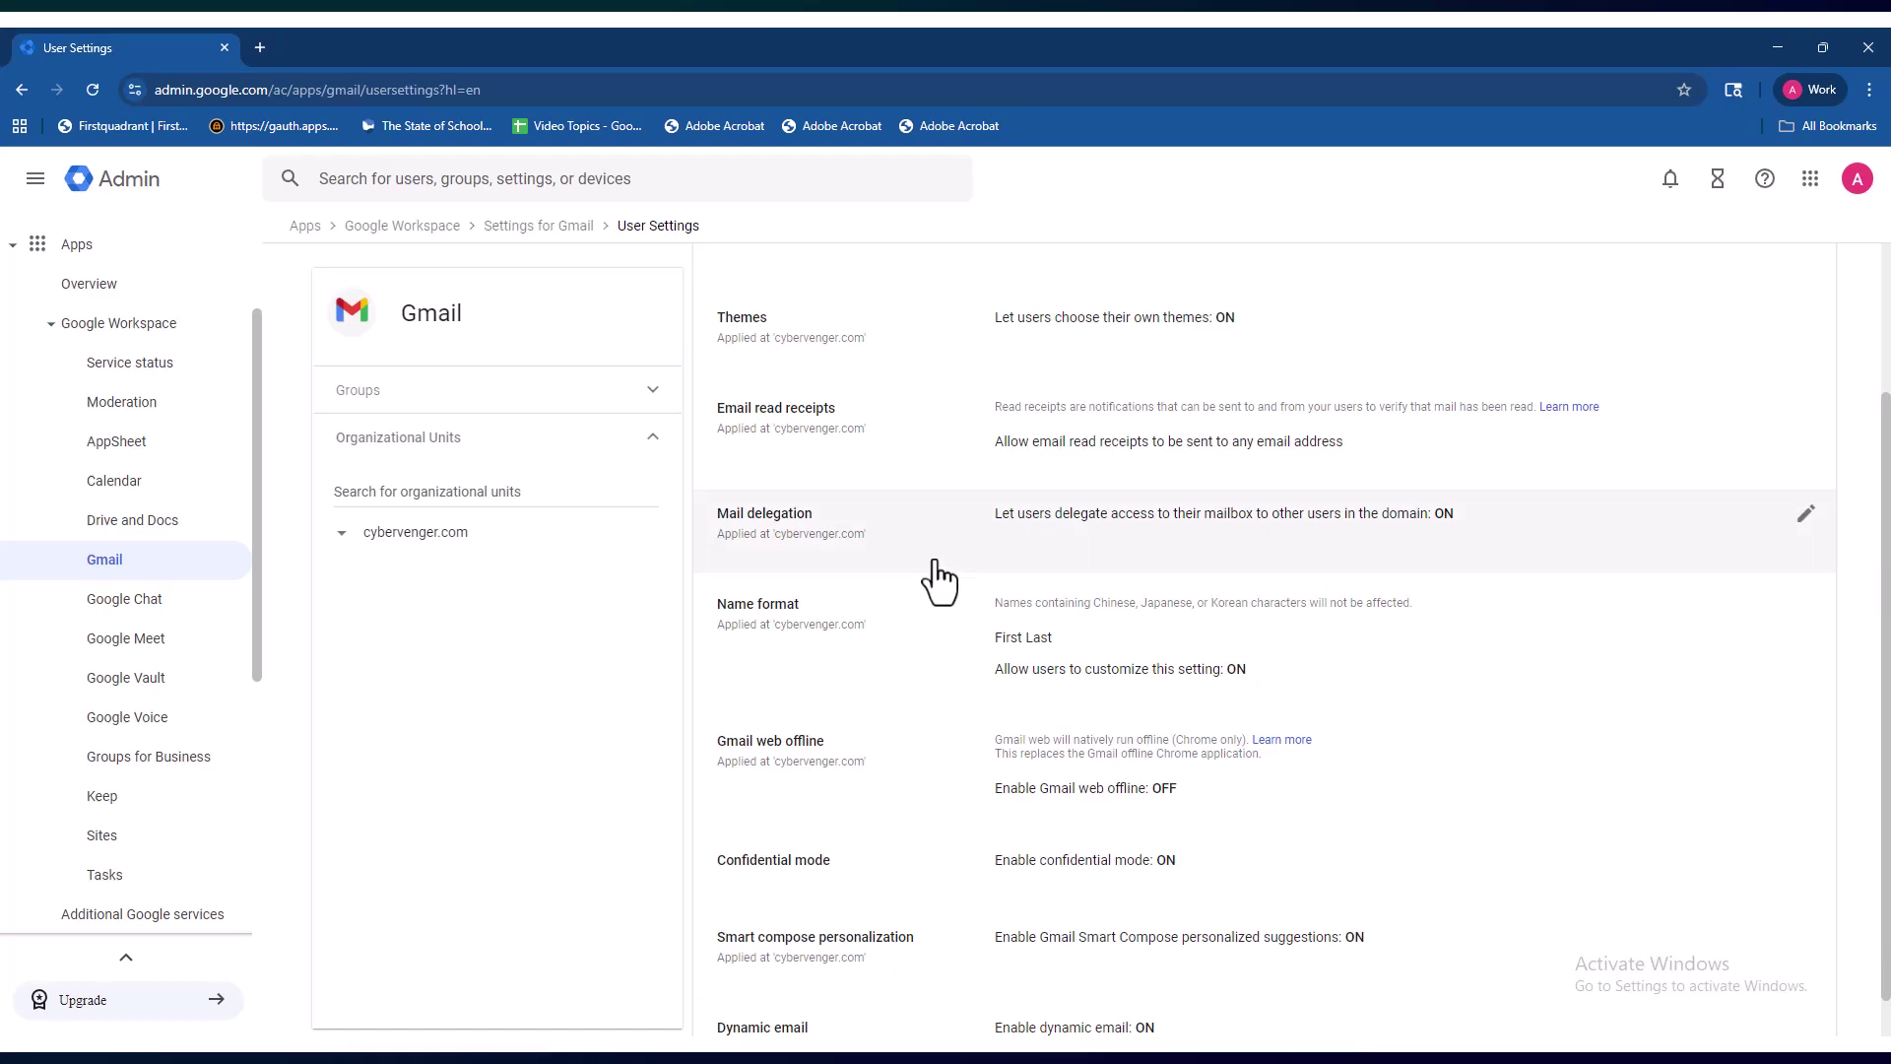
- Go to the verification code field in the Verify it's you prompt
{"action": "scroll", "coordinate": [938, 576], "scroll_direction": "down", "scroll_amount": 1}
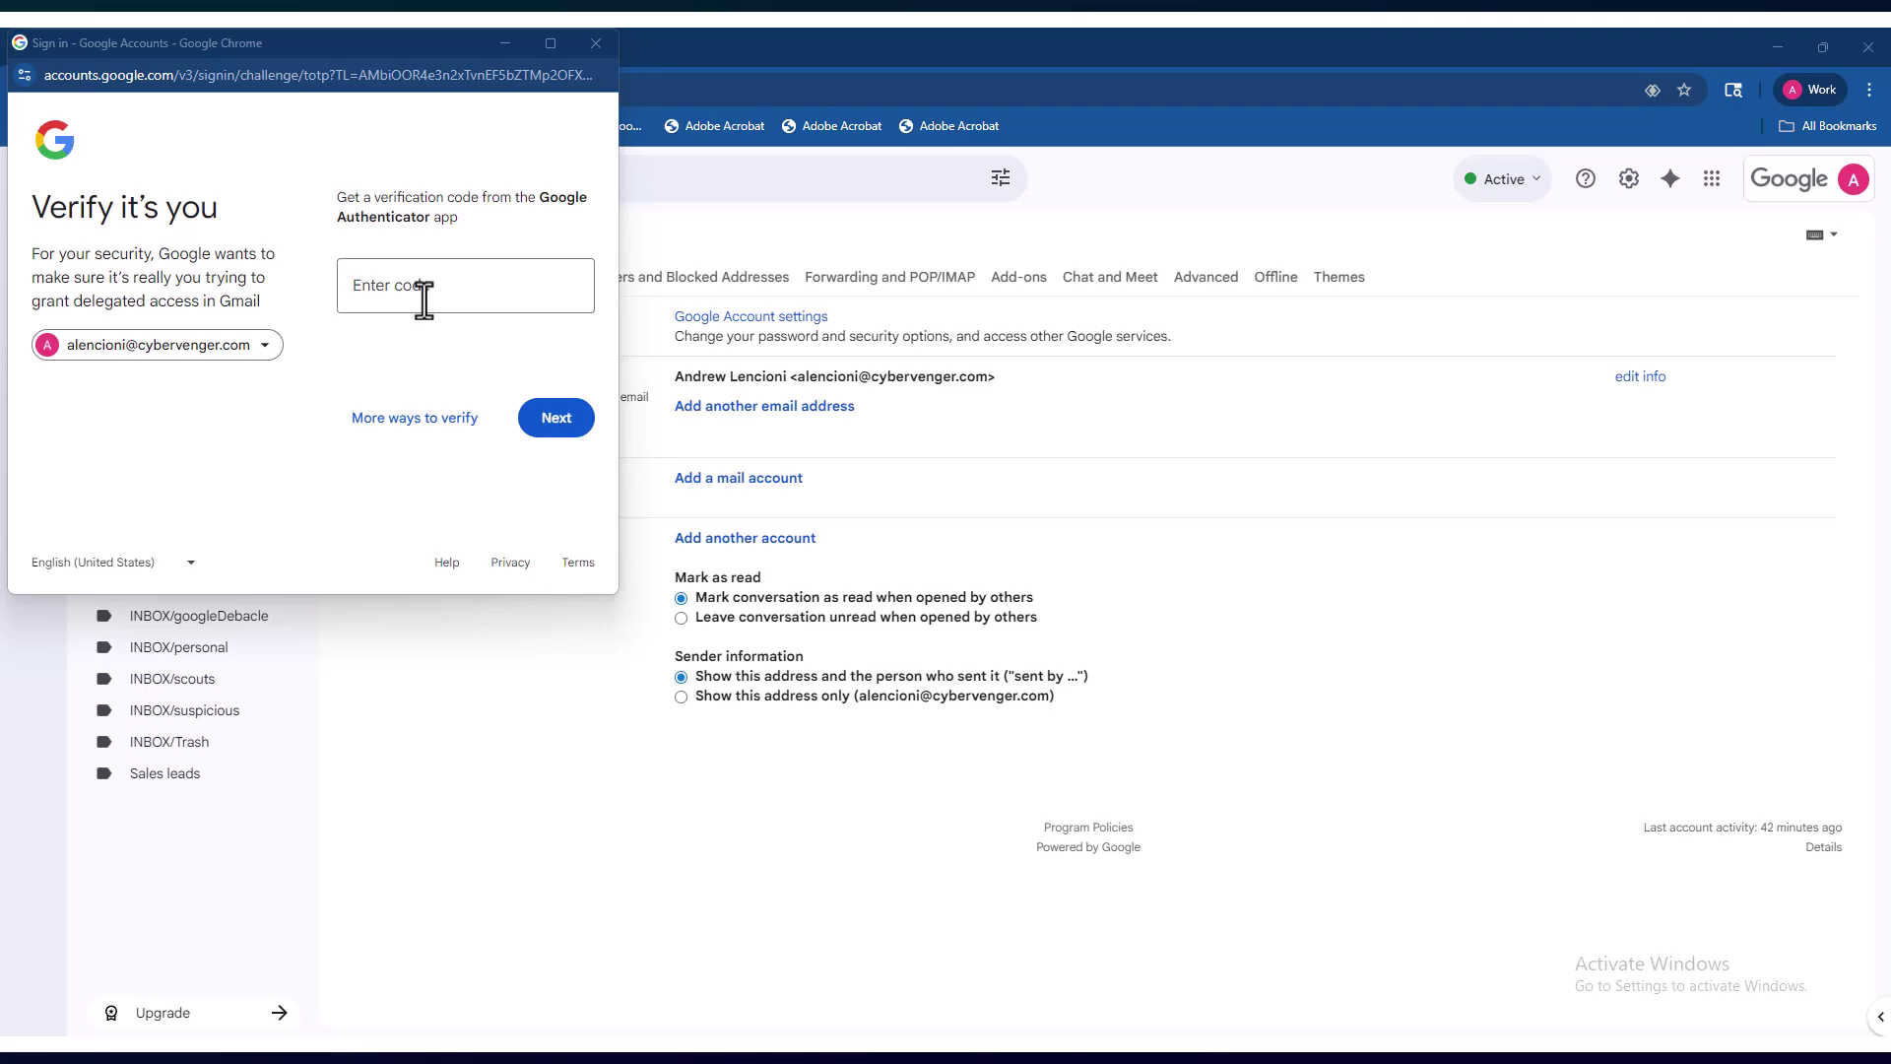
{"action": "left_click", "coordinate": [423, 295]}
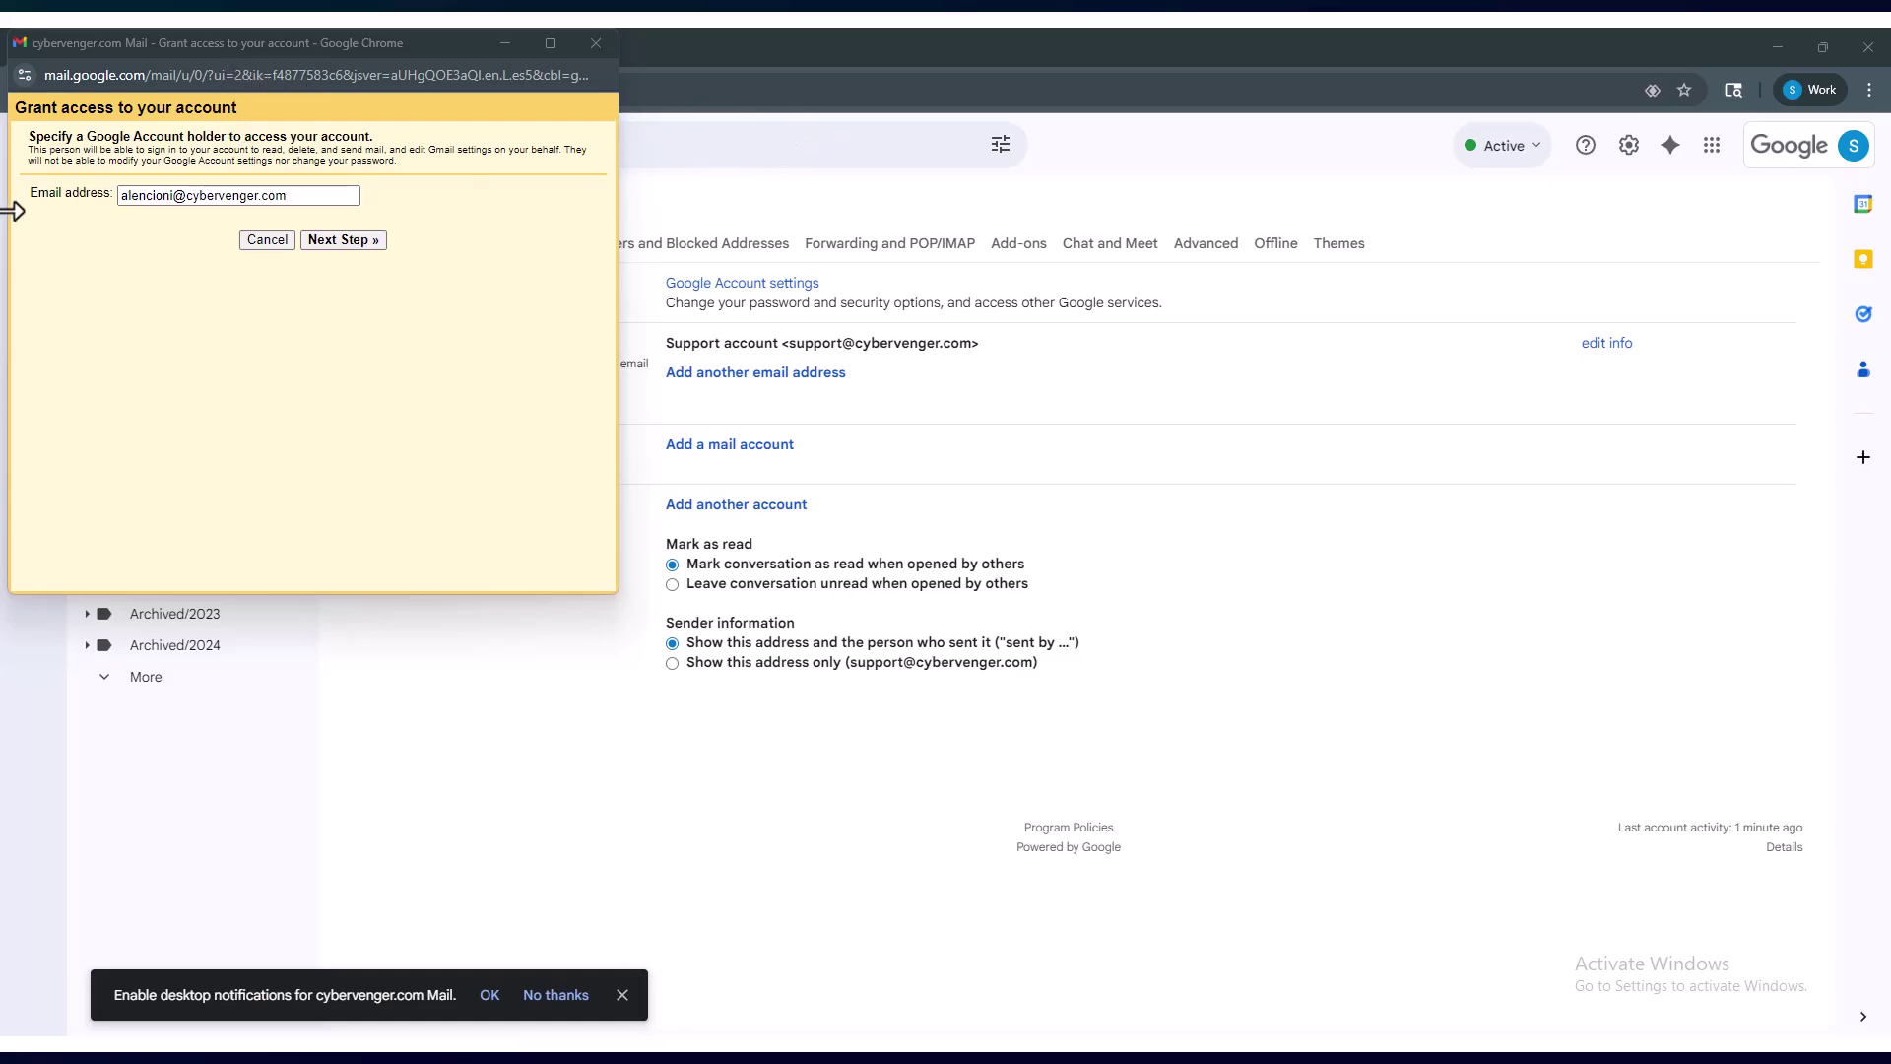
- Send the first delegate's access invitation, then invite a second colleague by email address
{"action": "left_click", "coordinate": [351, 243]}
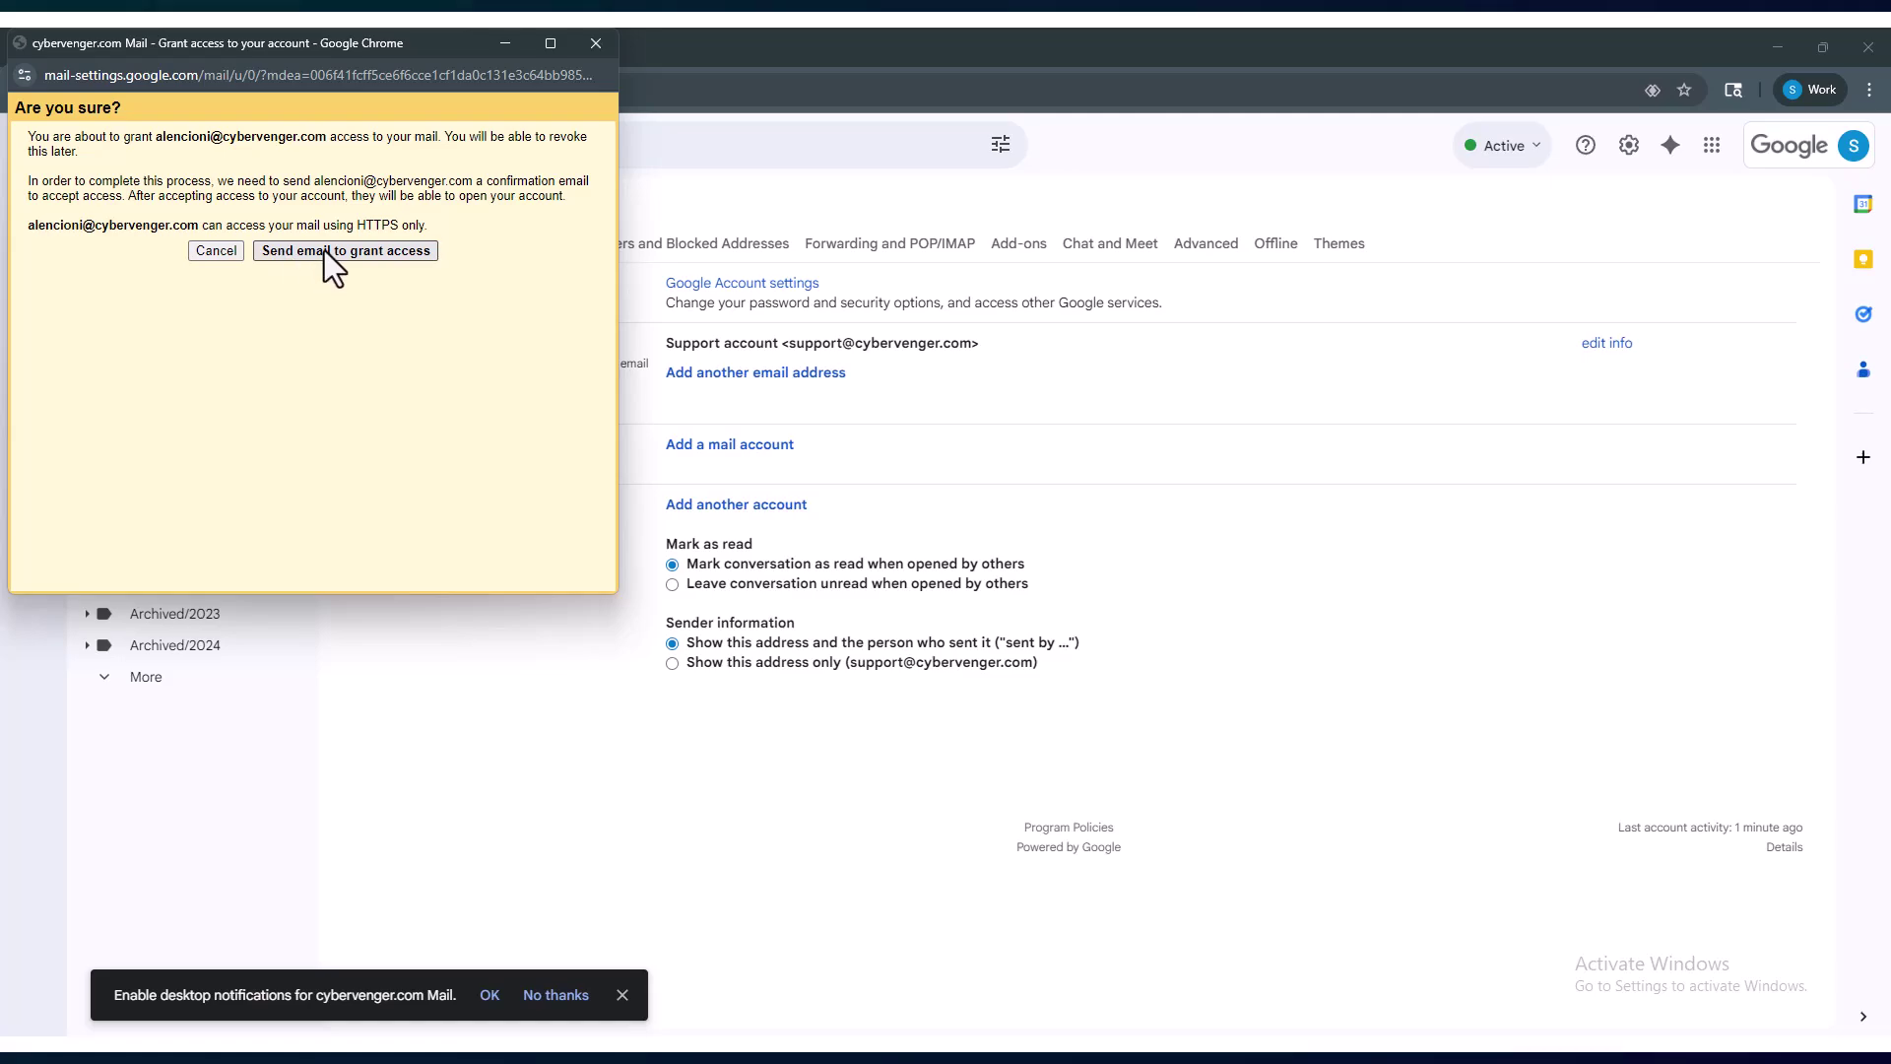
{"action": "left_click", "coordinate": [325, 250]}
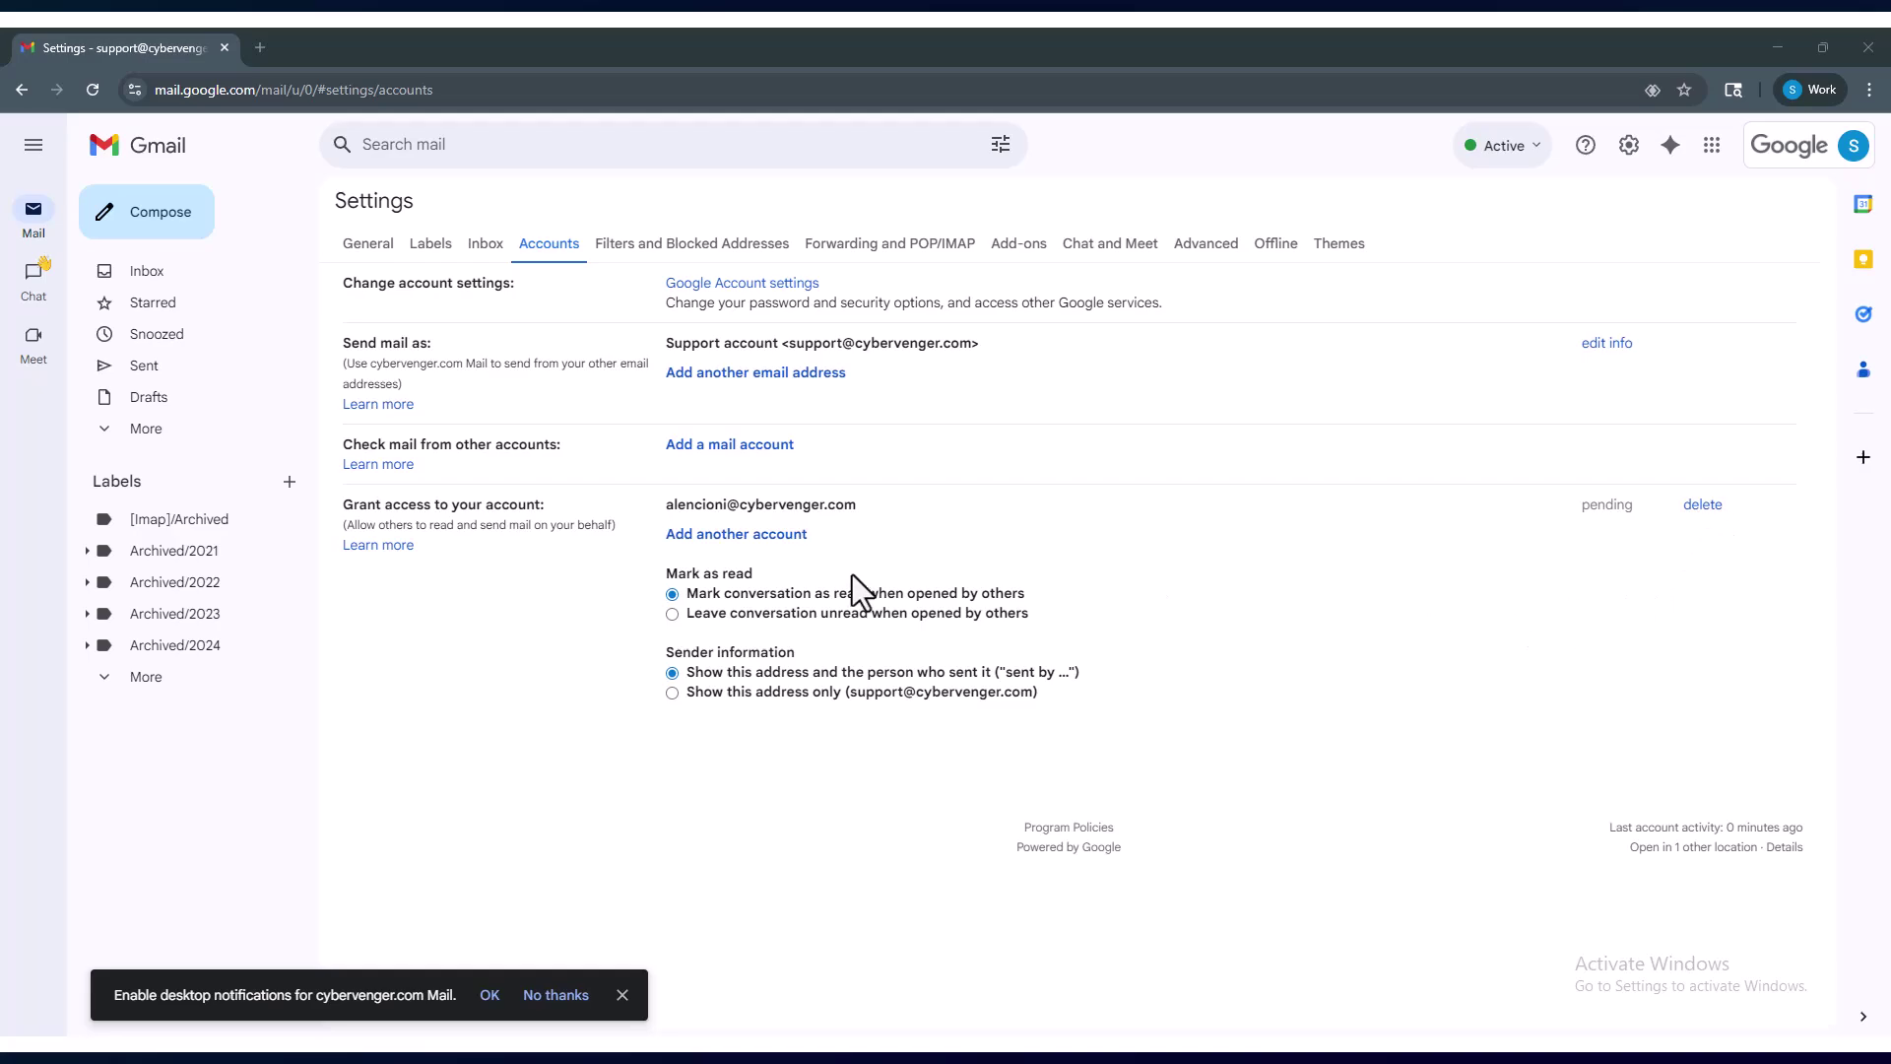
{"action": "left_click", "coordinate": [764, 536]}
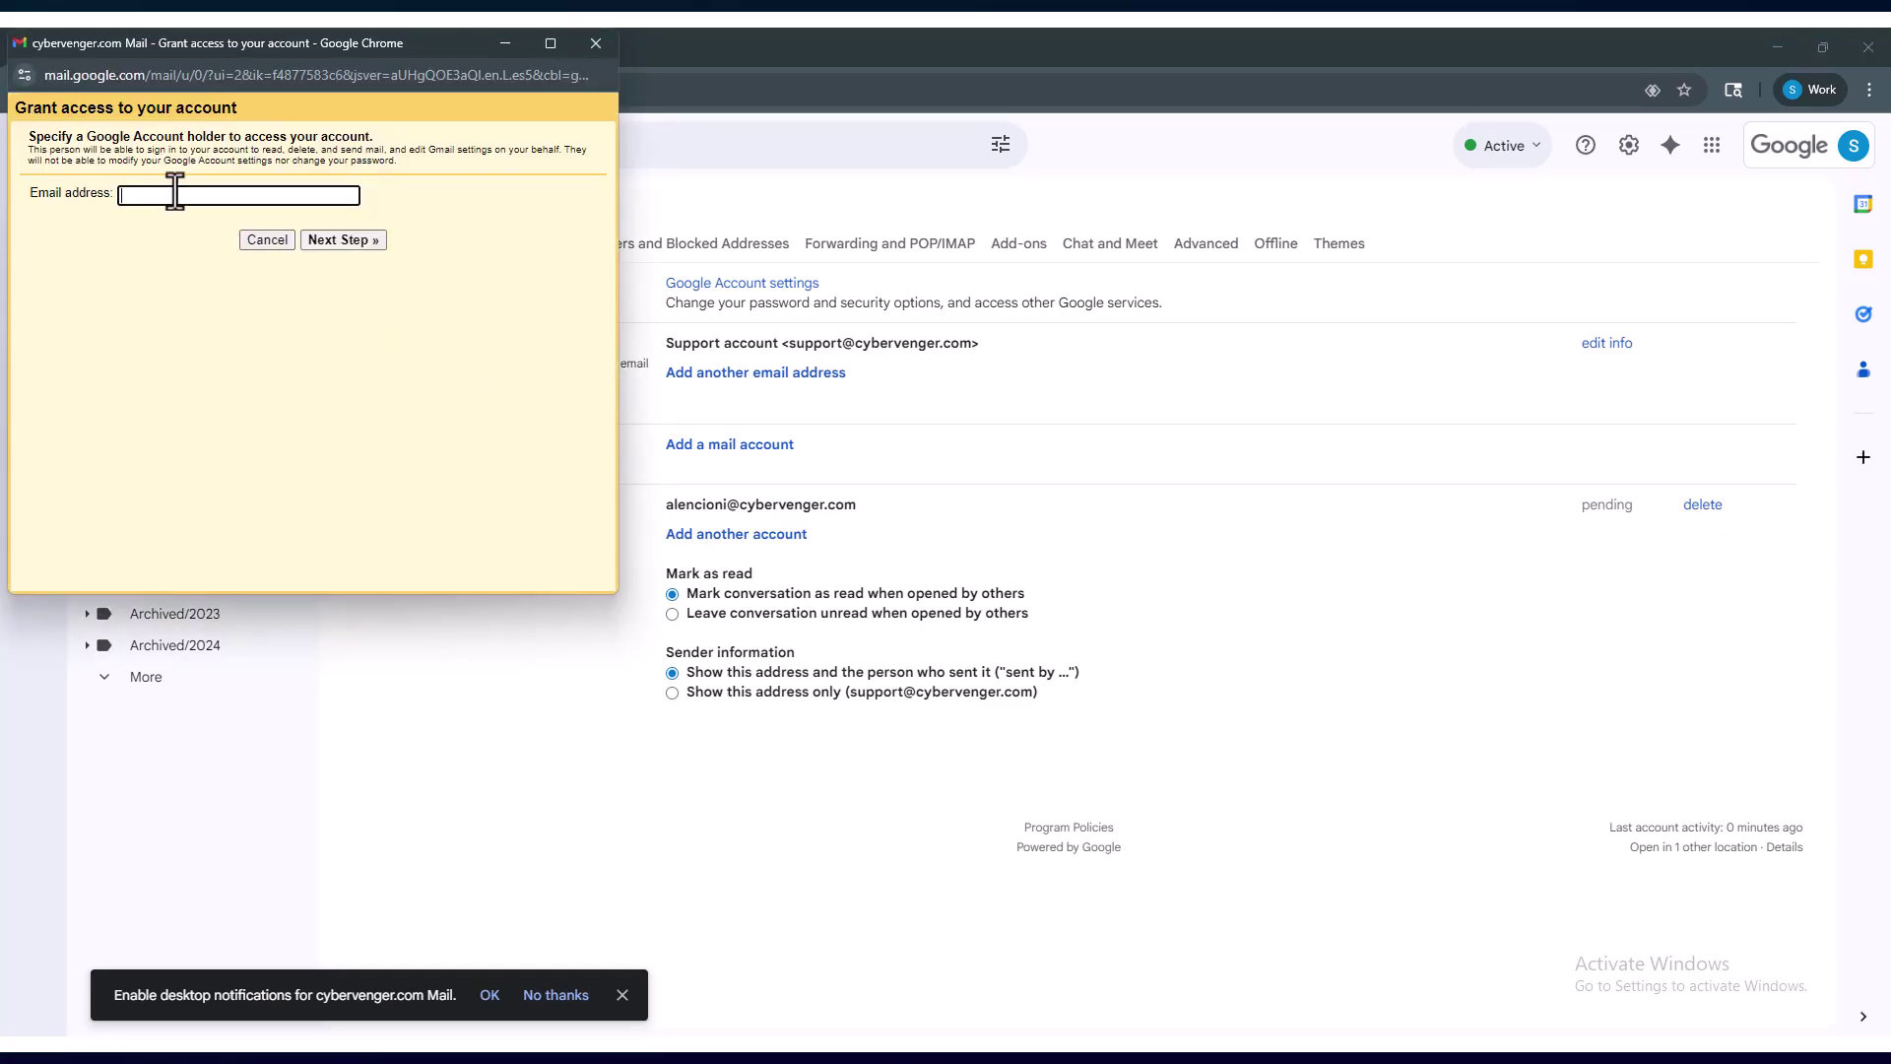
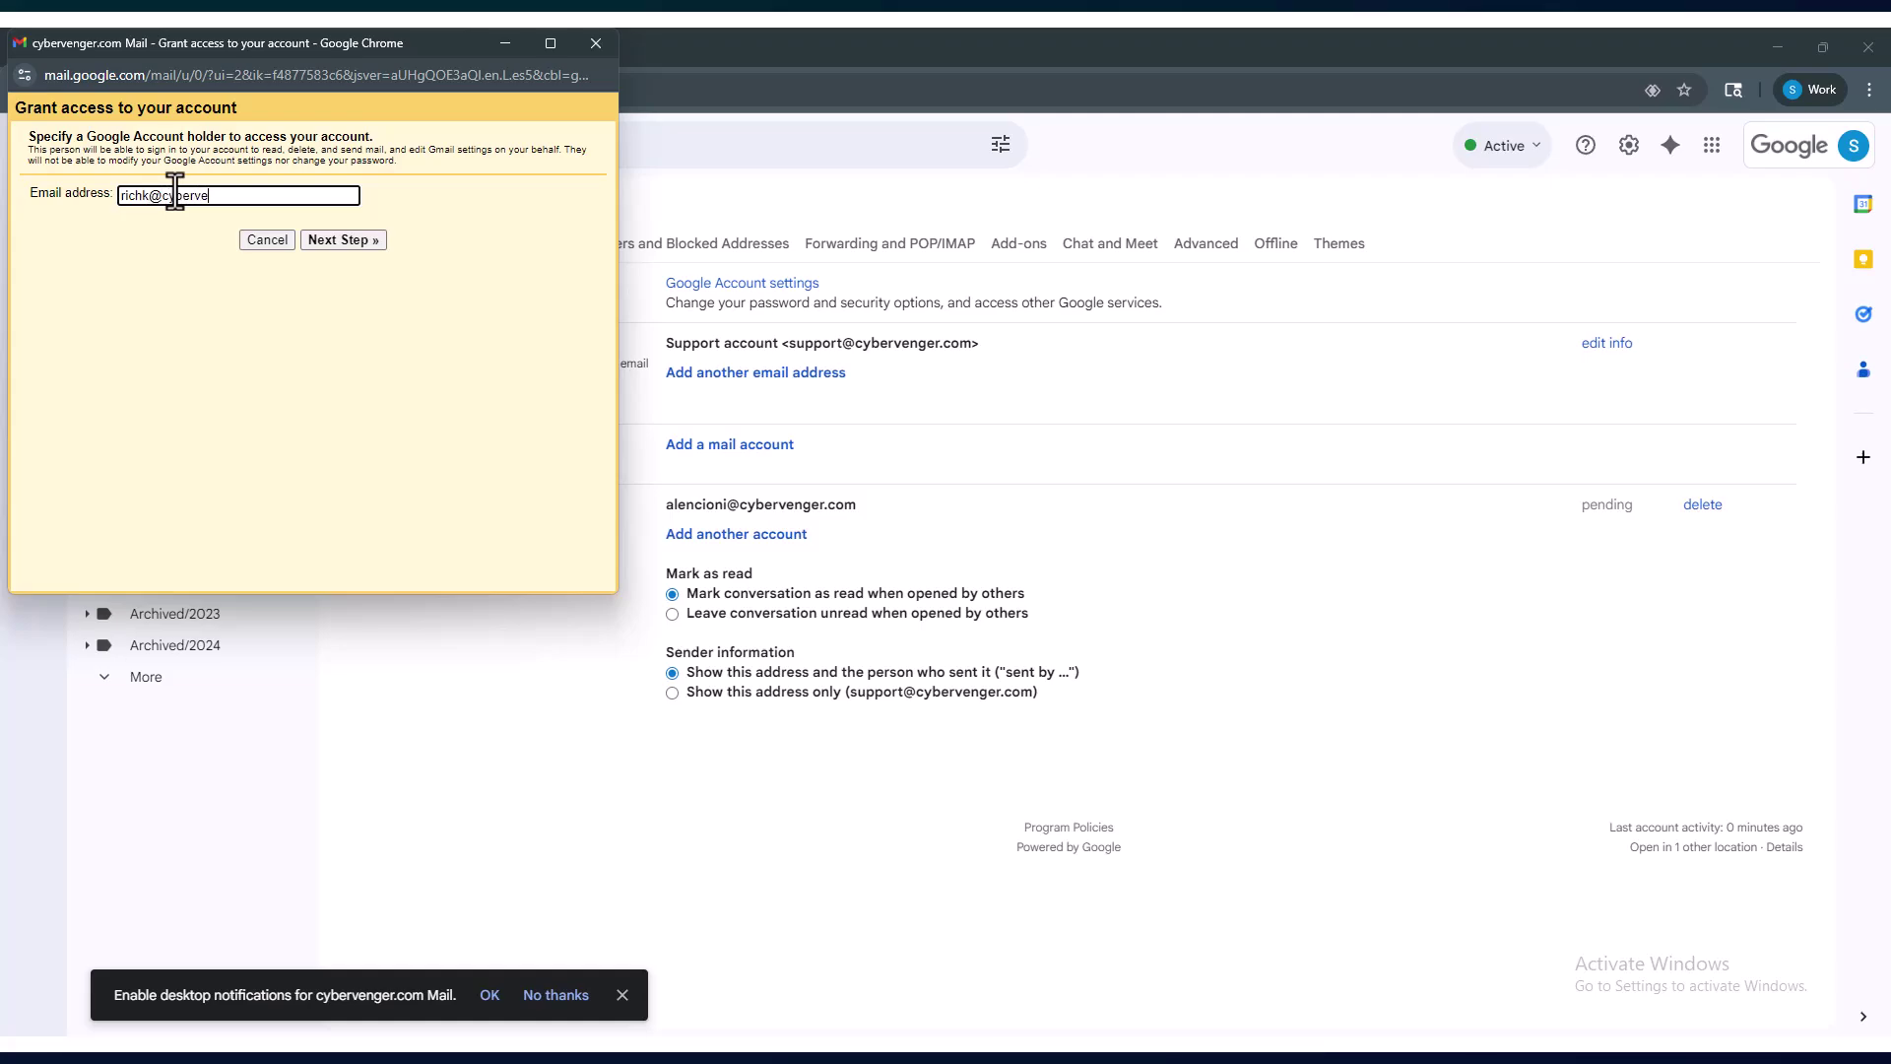
{"action": "left_click", "coordinate": [343, 239]}
{"action": "left_click", "coordinate": [341, 244]}
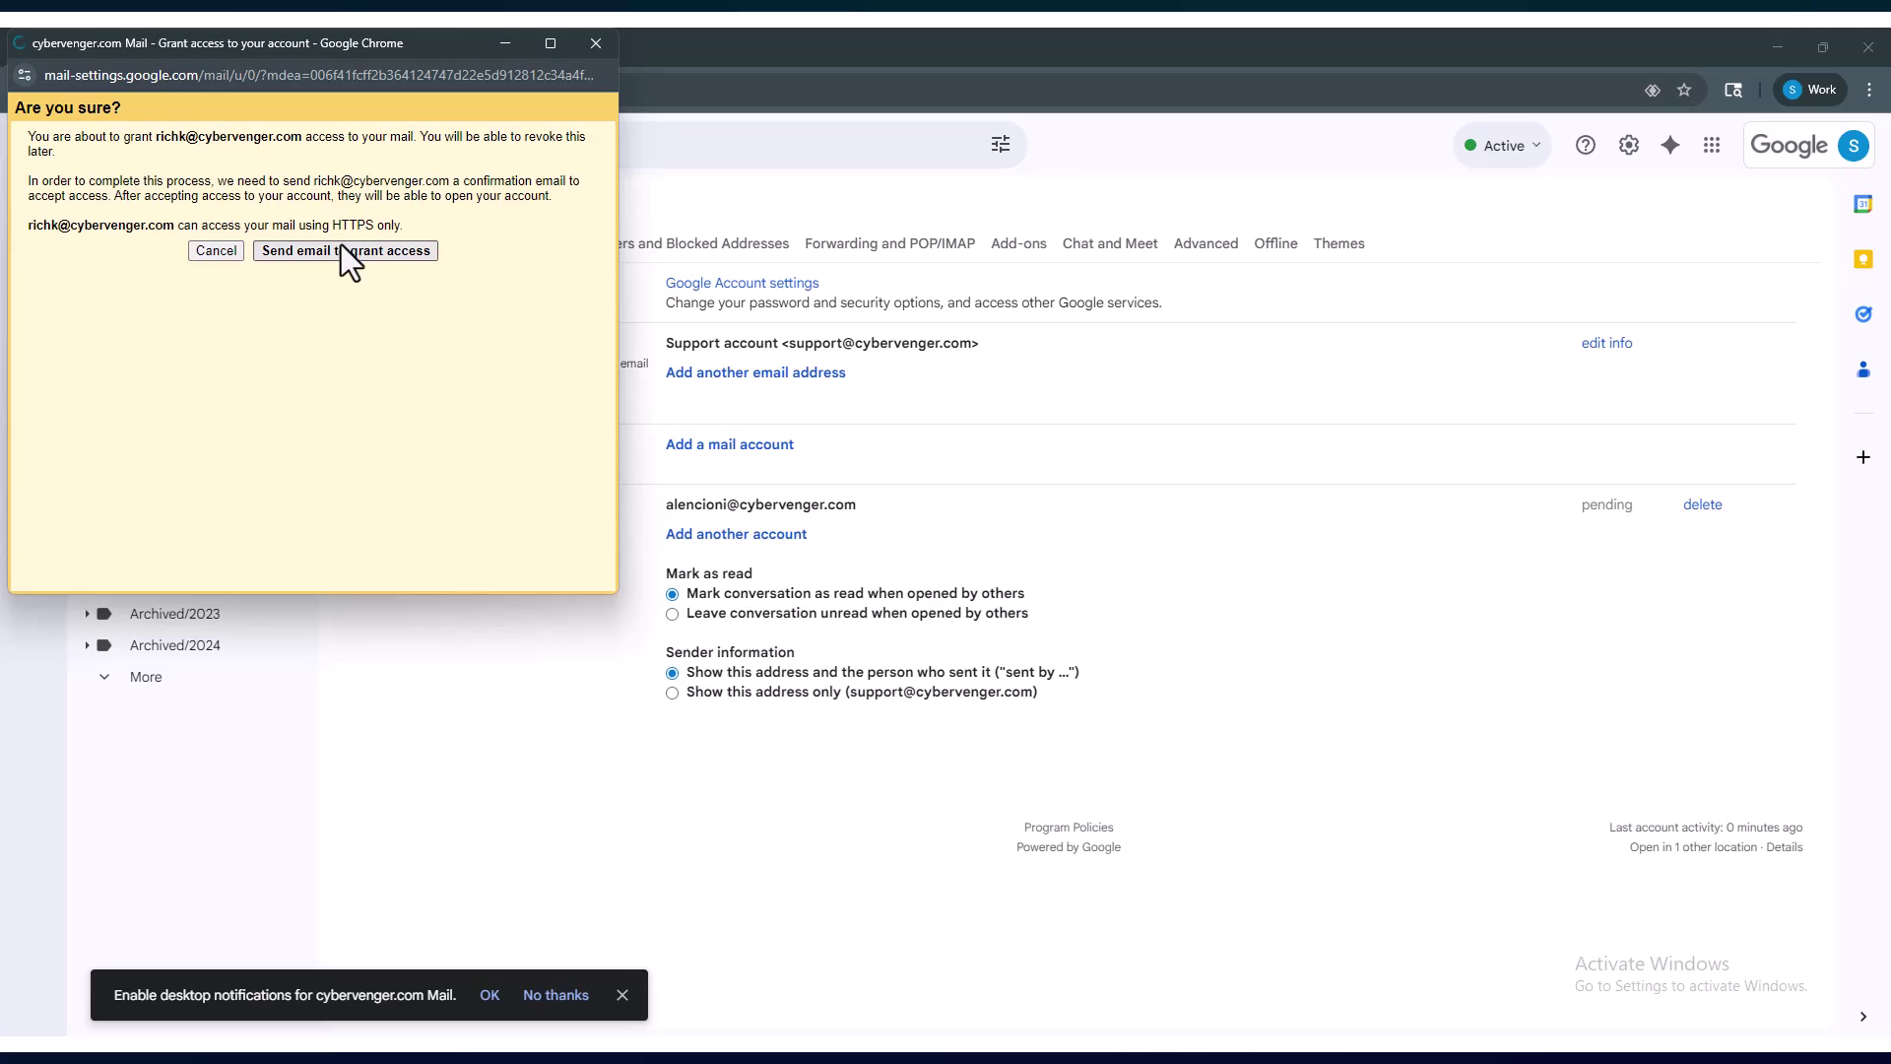
{"action": "left_click", "coordinate": [589, 49]}
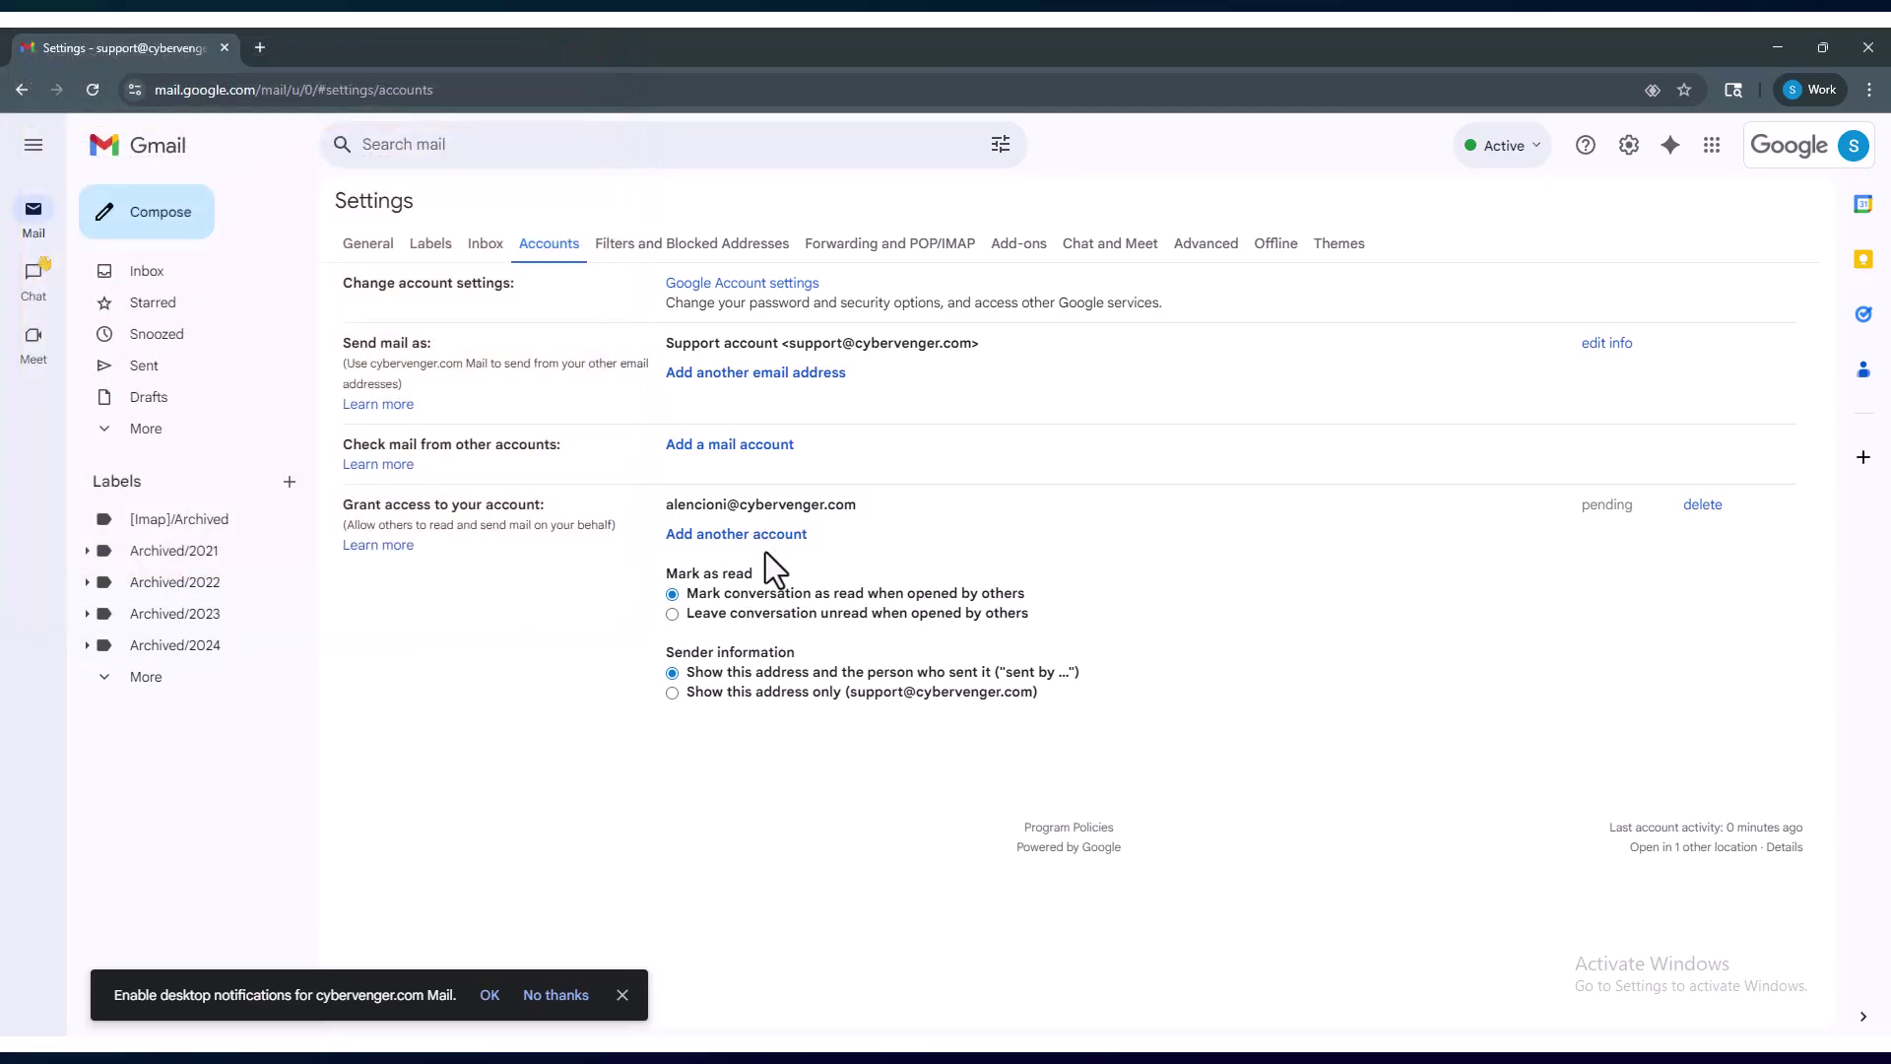
- Invite a third colleague by email address as a delegate and close the grant-access window
{"action": "left_click", "coordinate": [759, 564]}
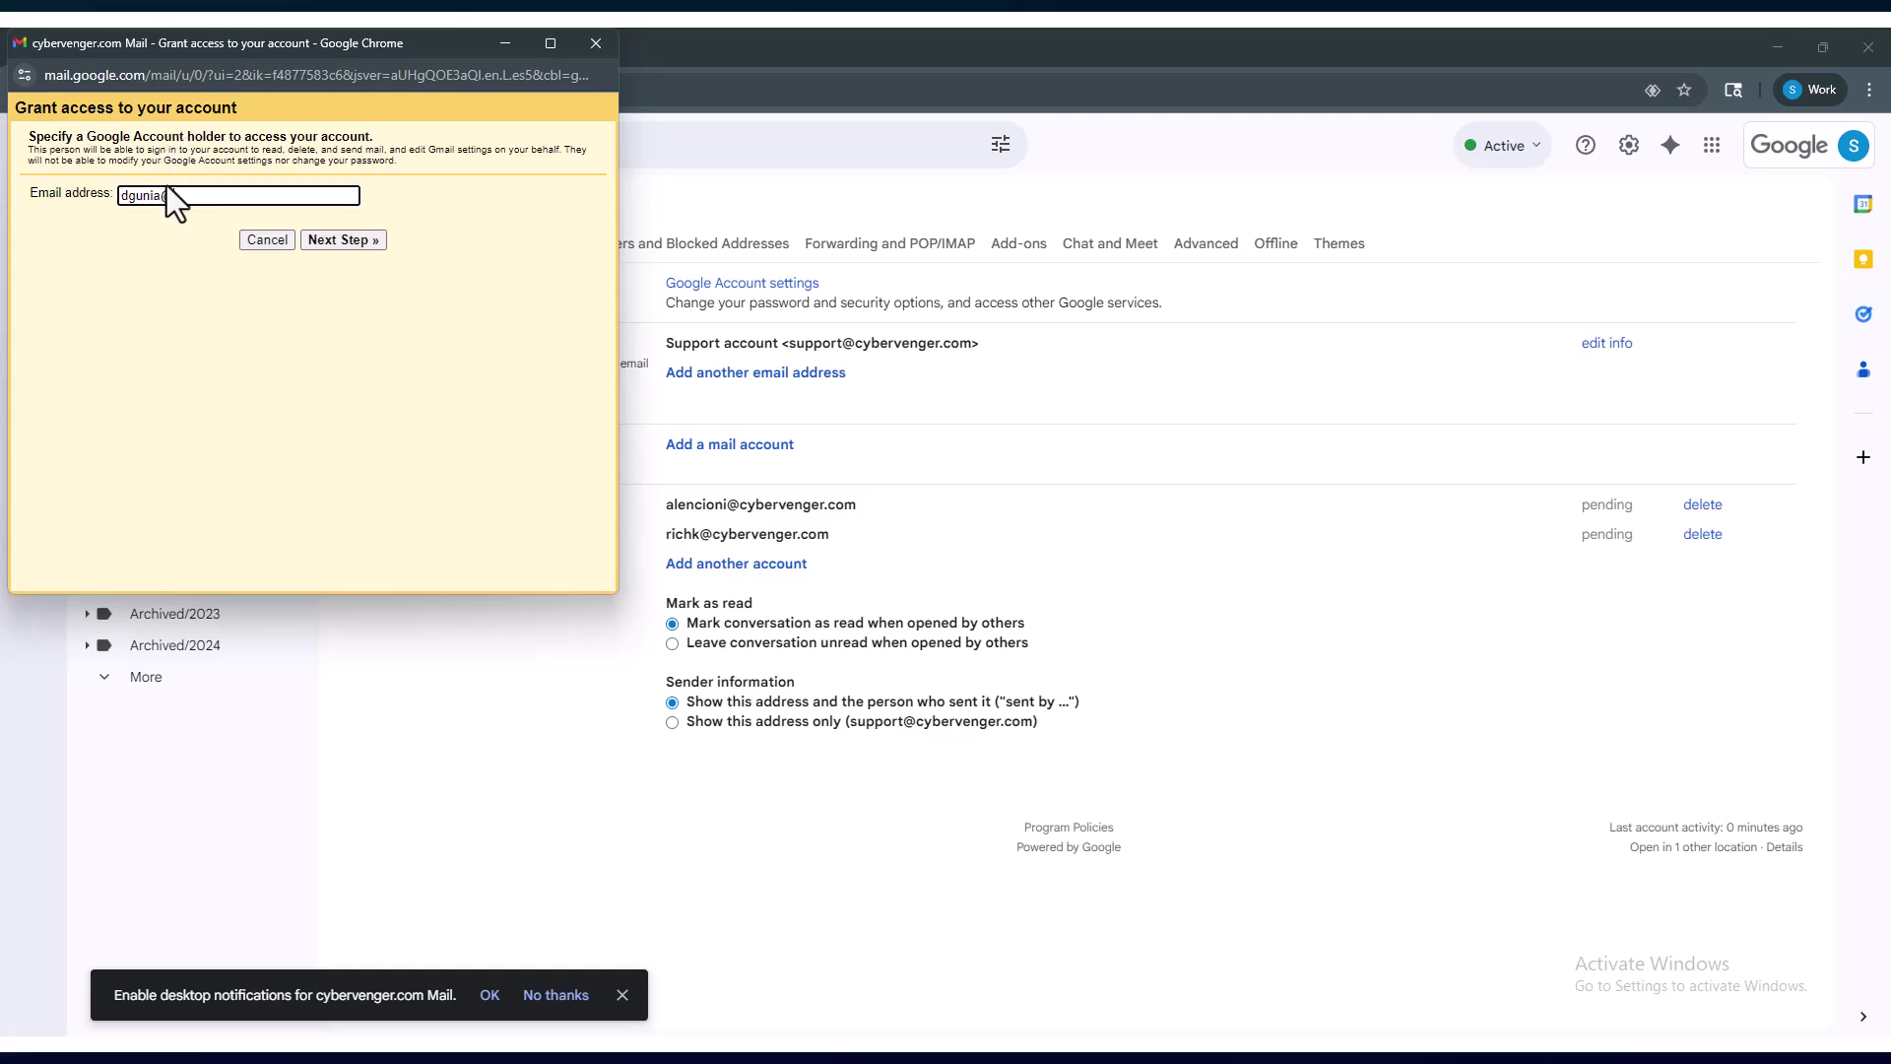
{"action": "left_click", "coordinate": [167, 187]}
{"action": "left_click", "coordinate": [328, 238]}
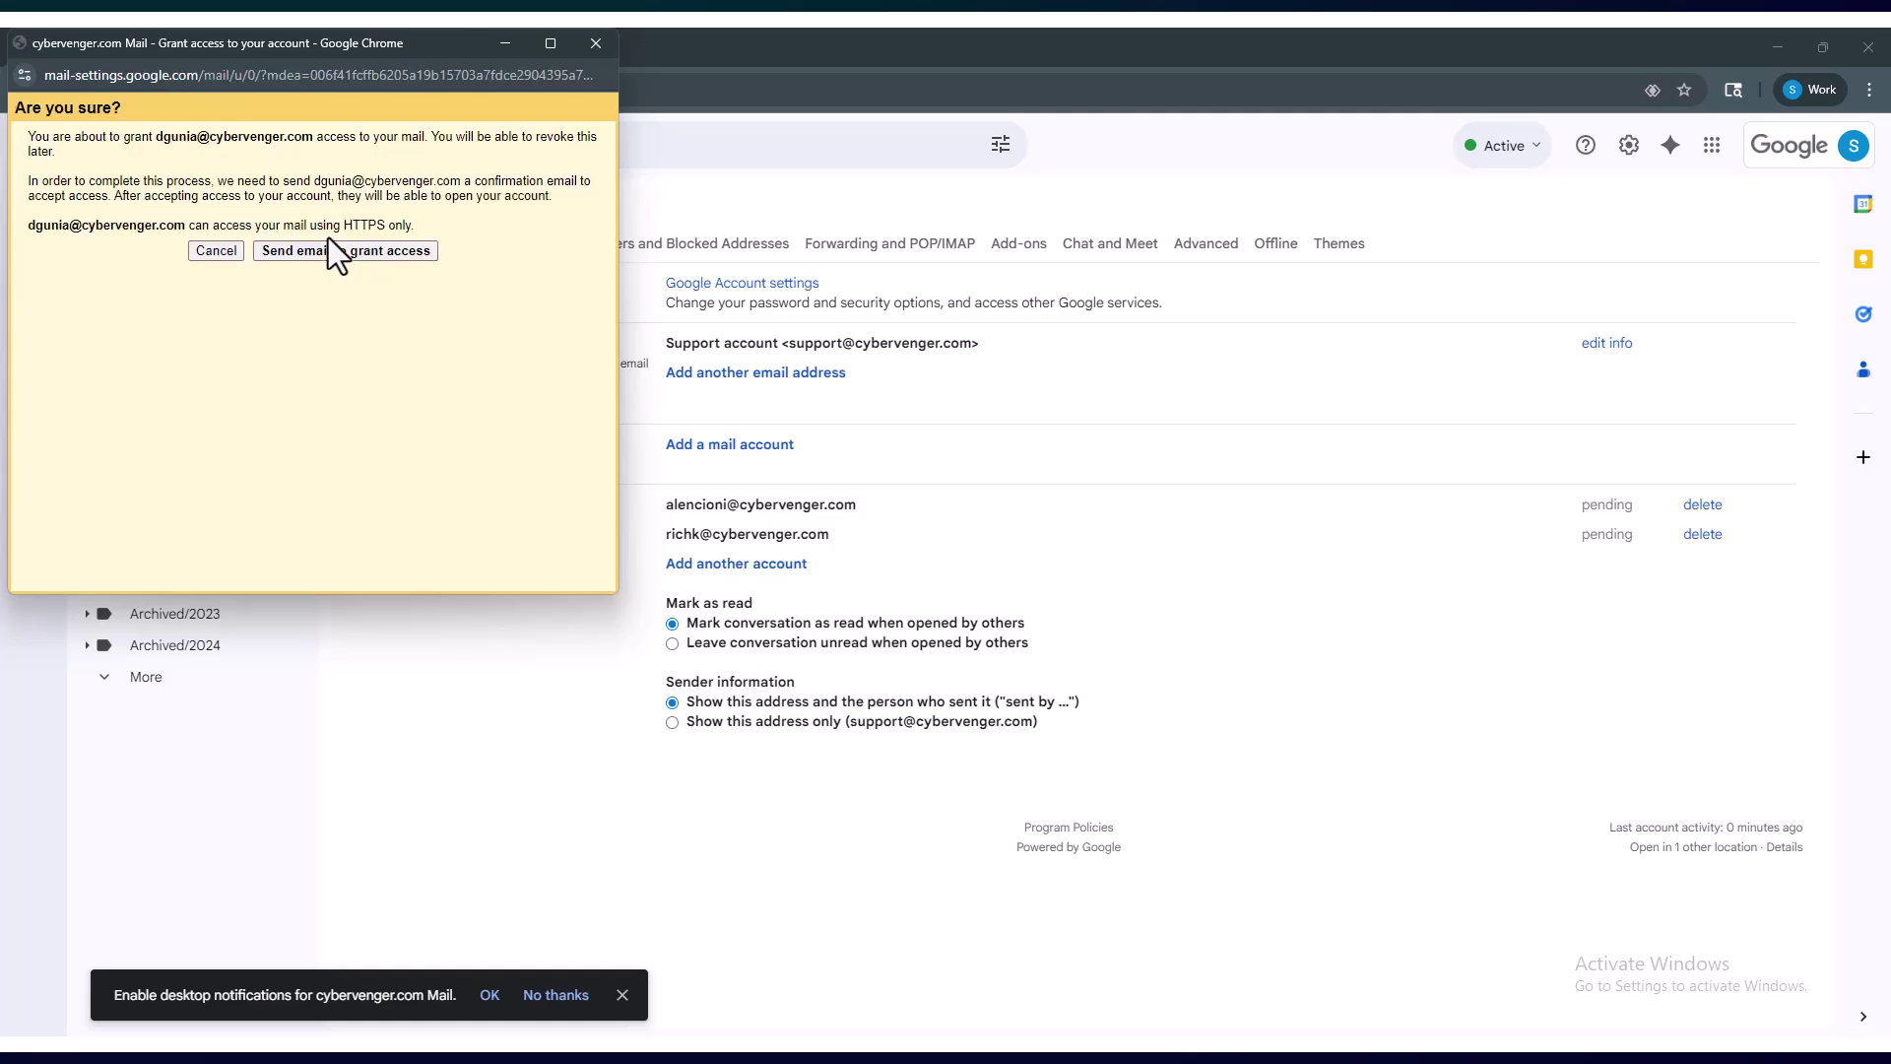
{"action": "left_click", "coordinate": [597, 43]}
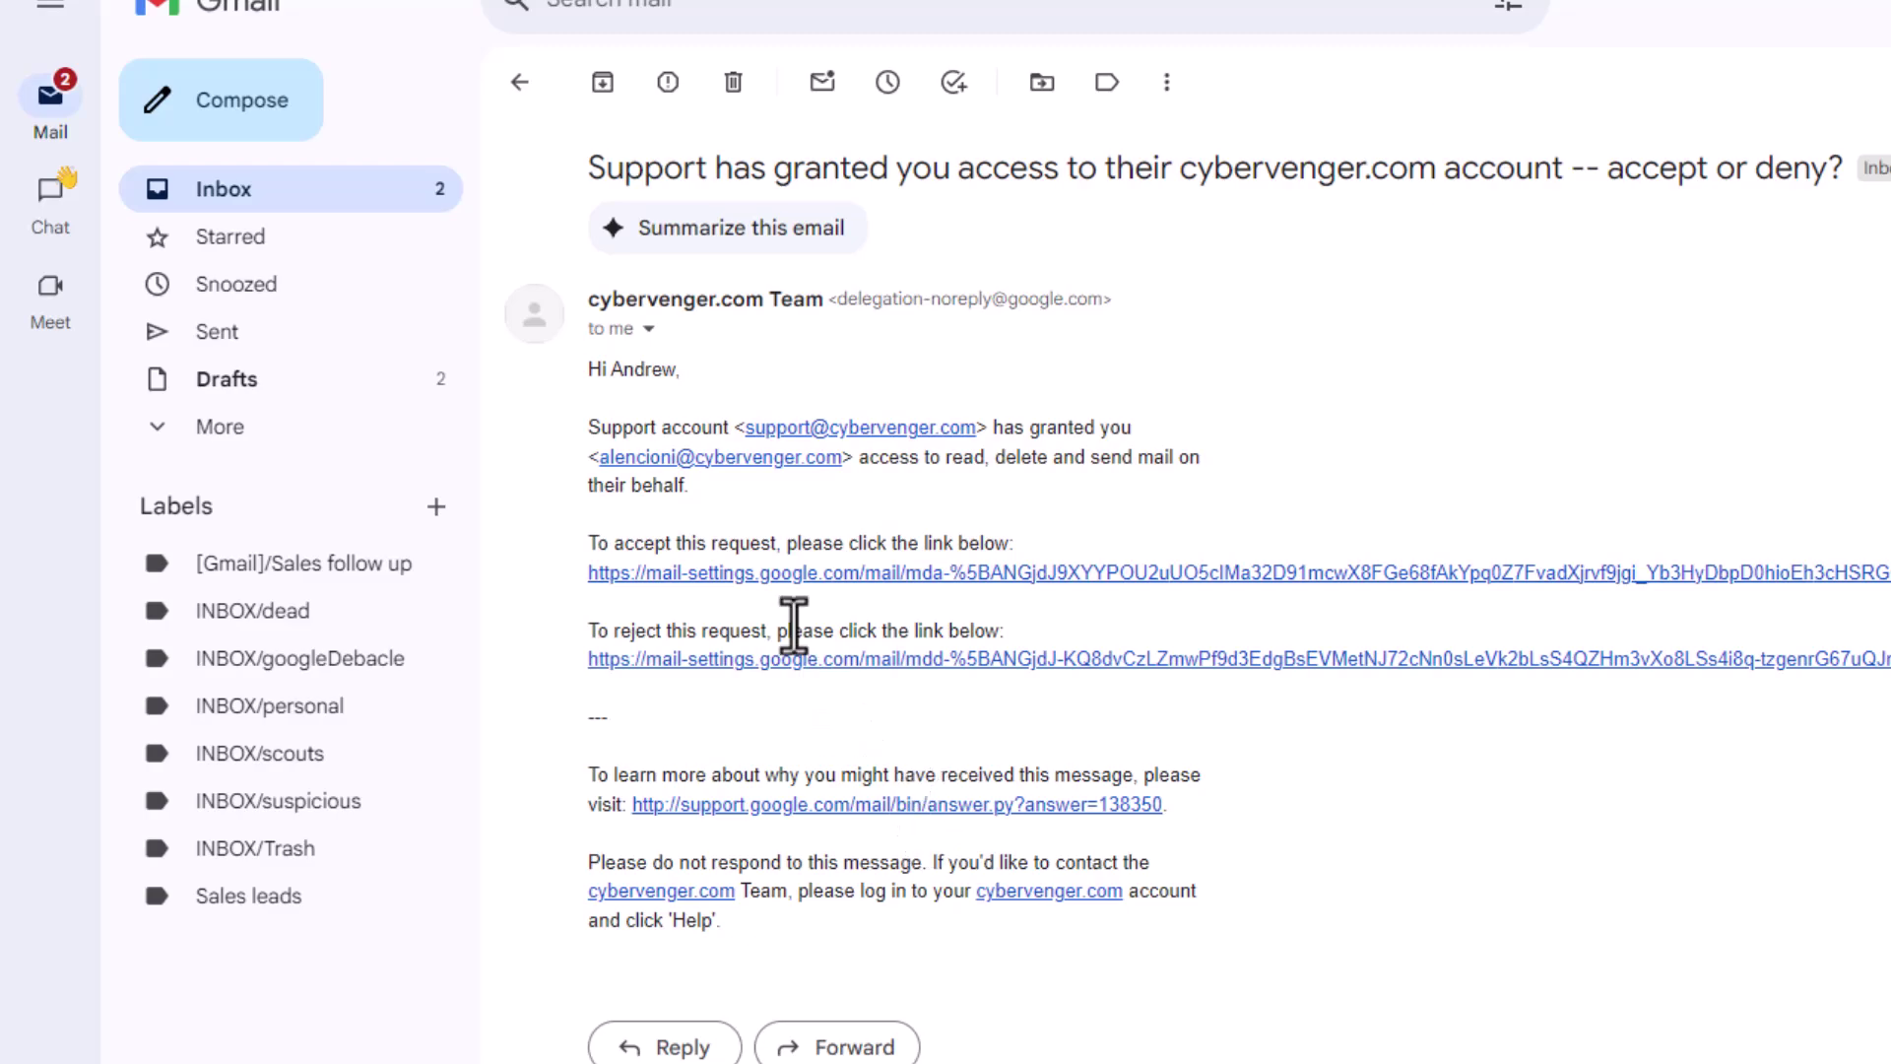
- Follow the invitation's accept link and confirm access to the Support mailbox
{"action": "left_click_drag", "start_coordinate": [597, 542], "coordinate": [999, 544]}
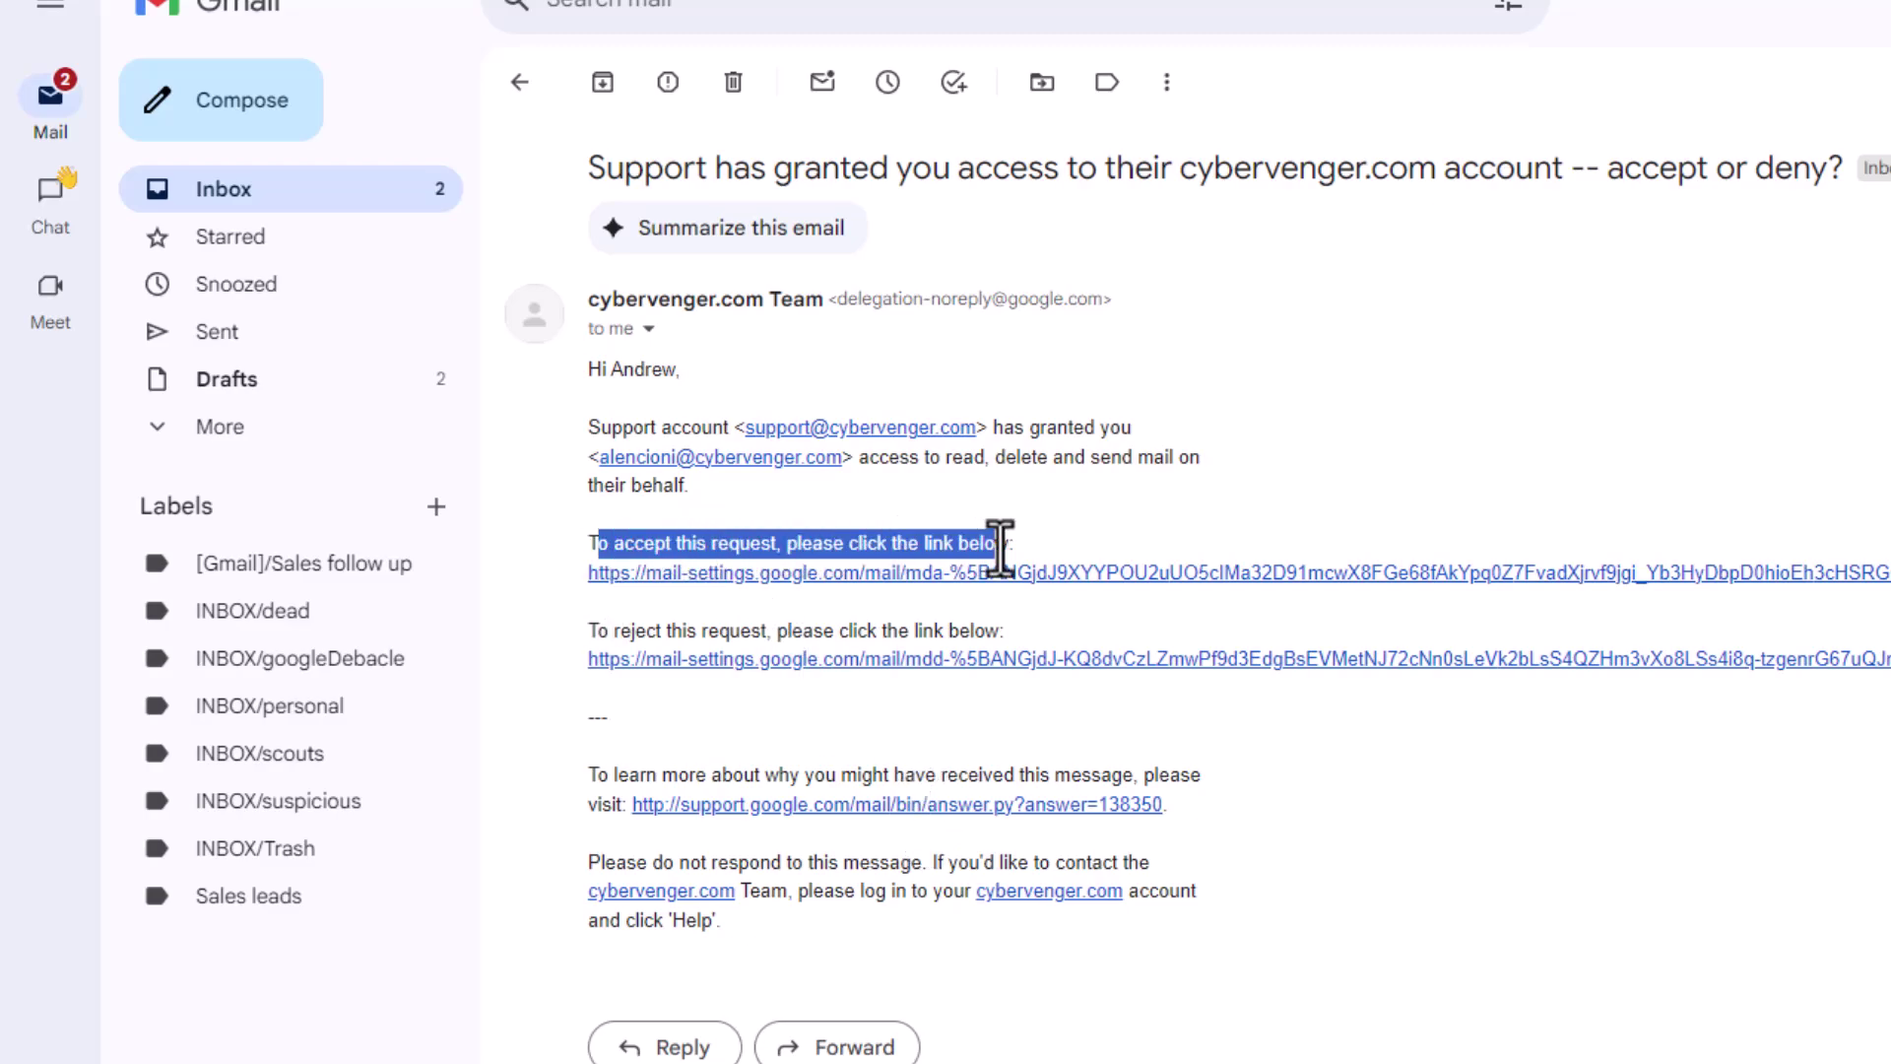
{"action": "left_click", "coordinate": [945, 586]}
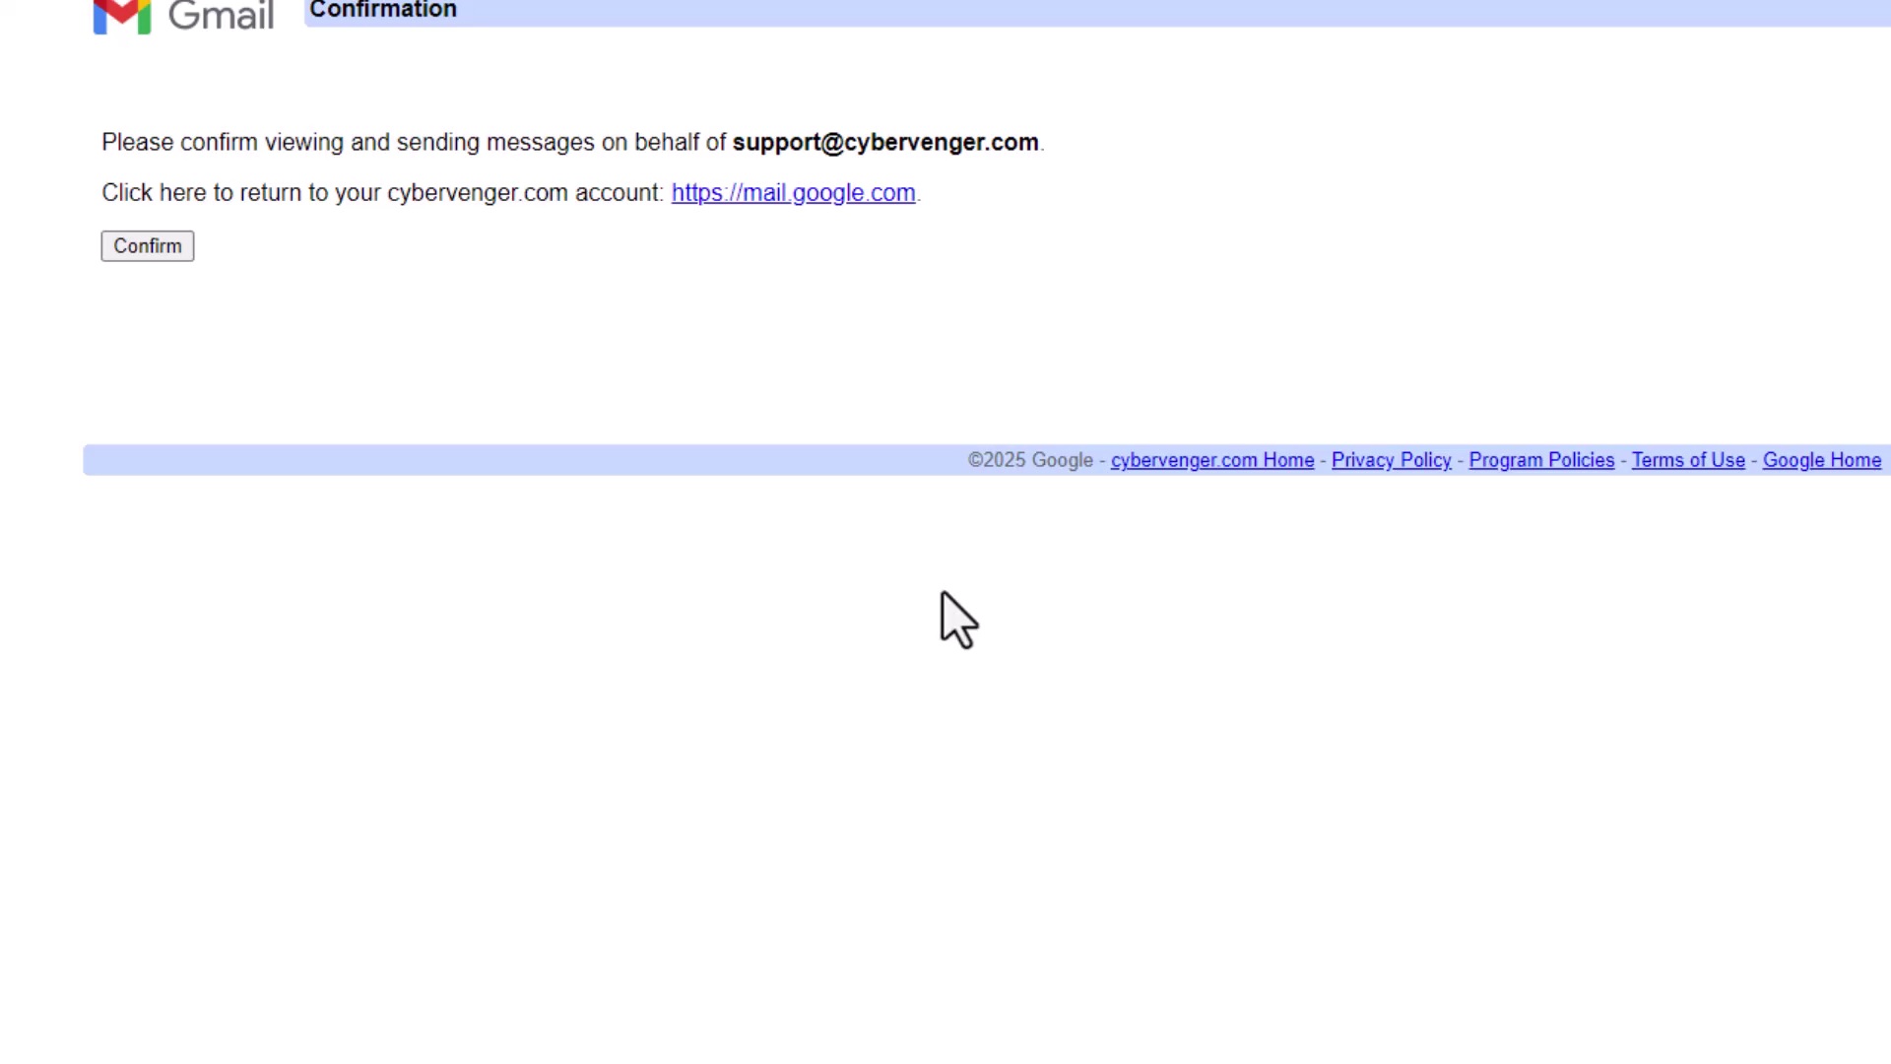
{"action": "left_click", "coordinate": [145, 241]}
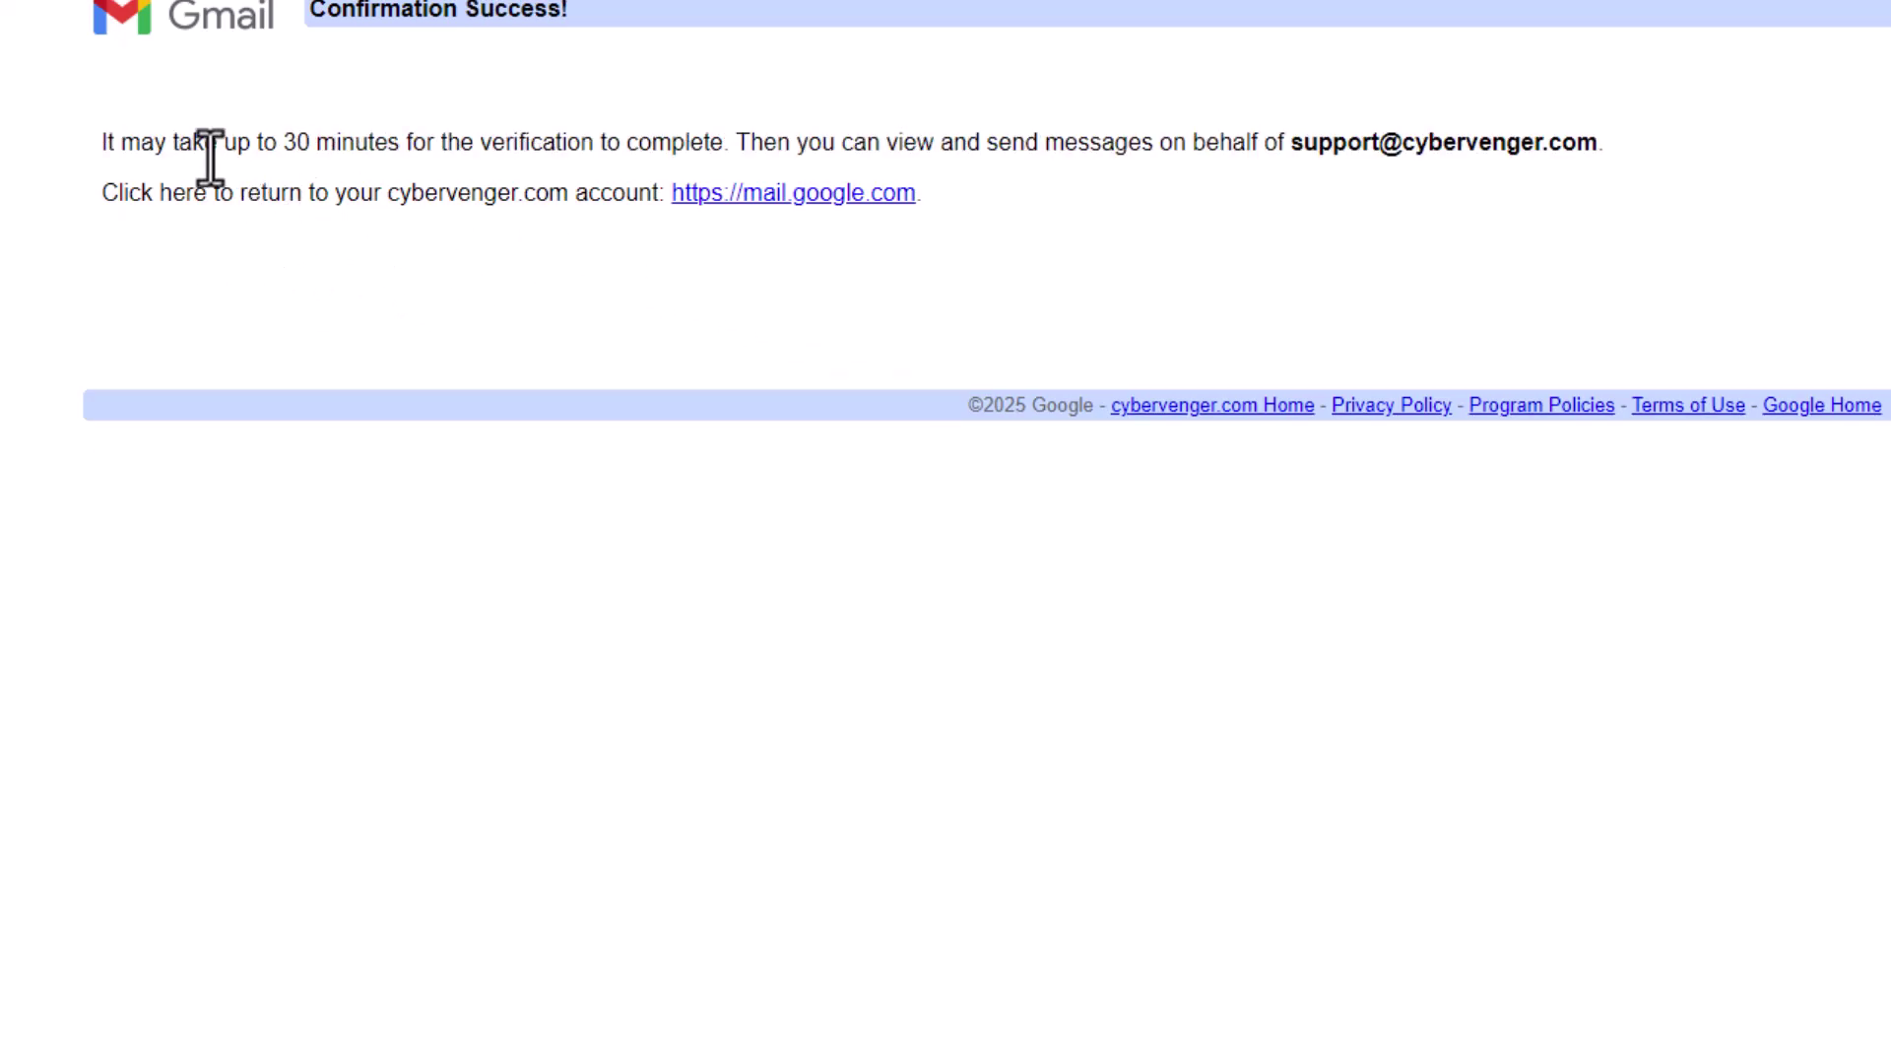
{"action": "left_click_drag", "start_coordinate": [108, 142], "coordinate": [738, 146]}
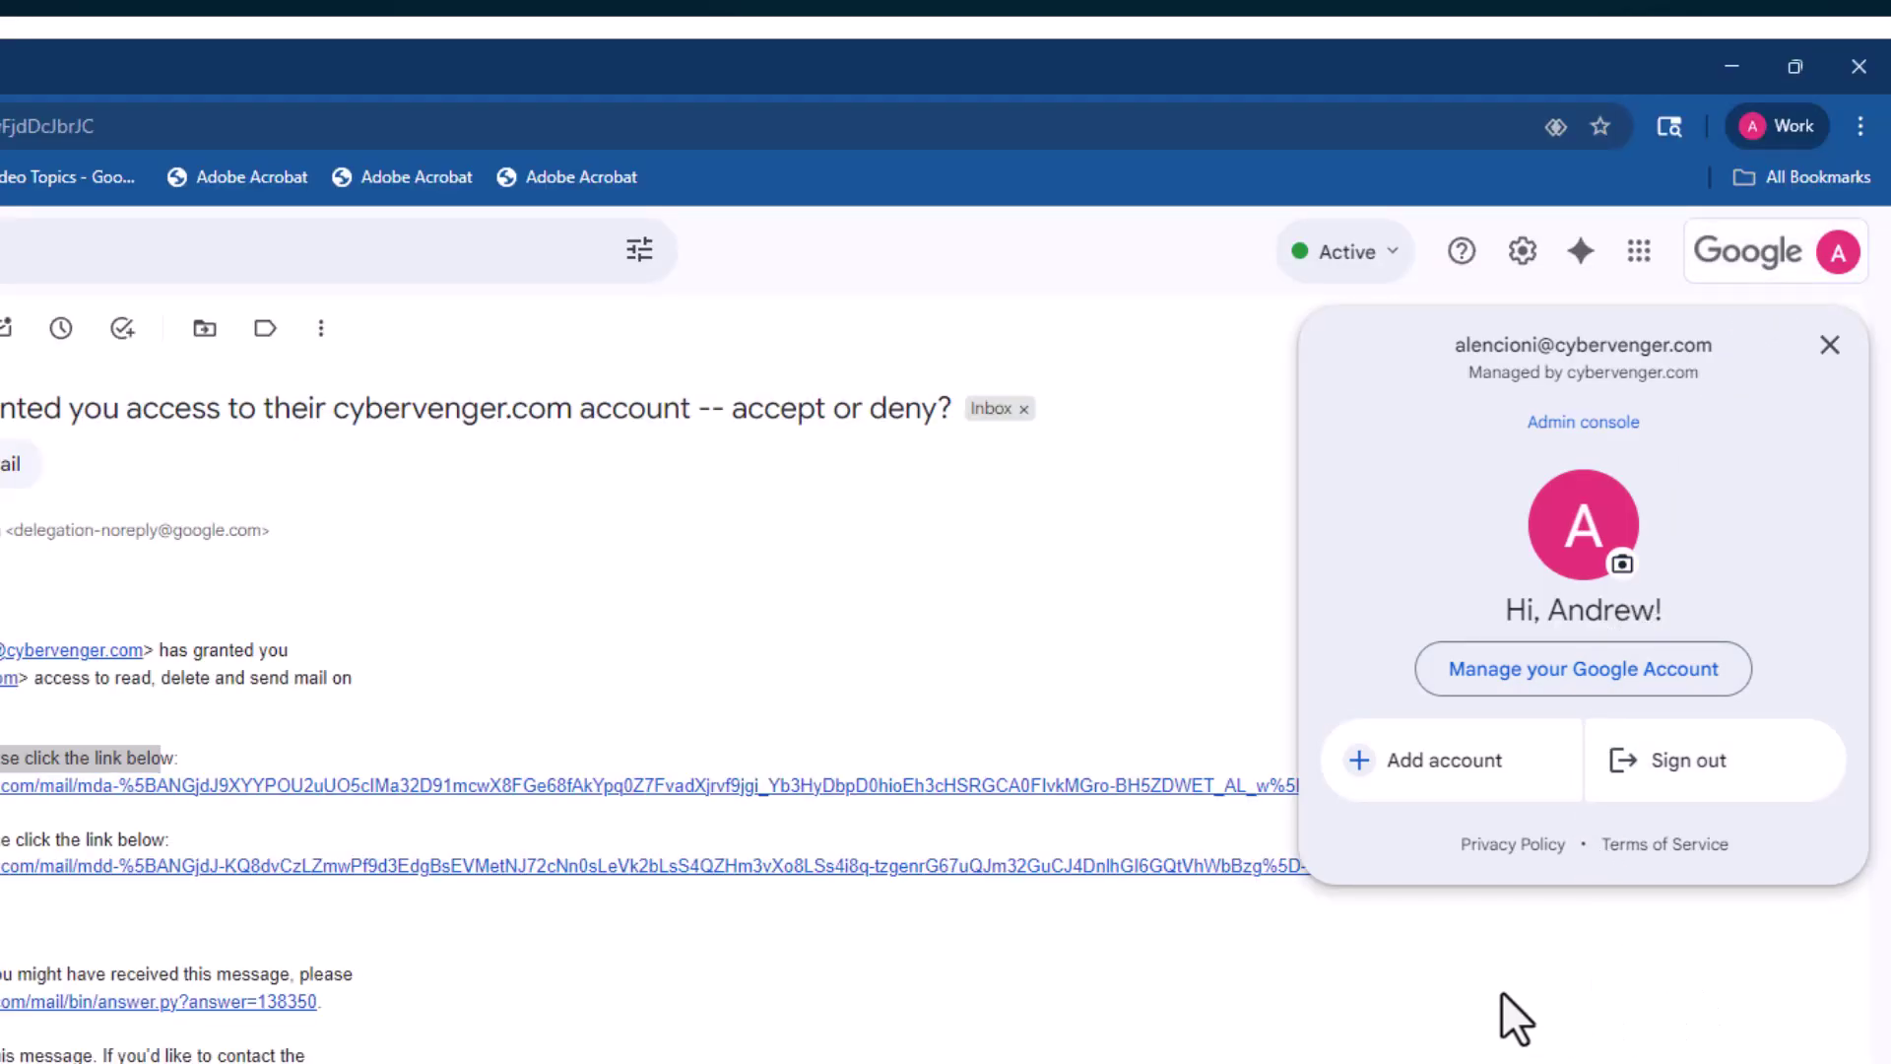
- Open the Delegated Support account from the avatar menu and switch between both inbox tabs
{"action": "left_click", "coordinate": [1830, 344]}
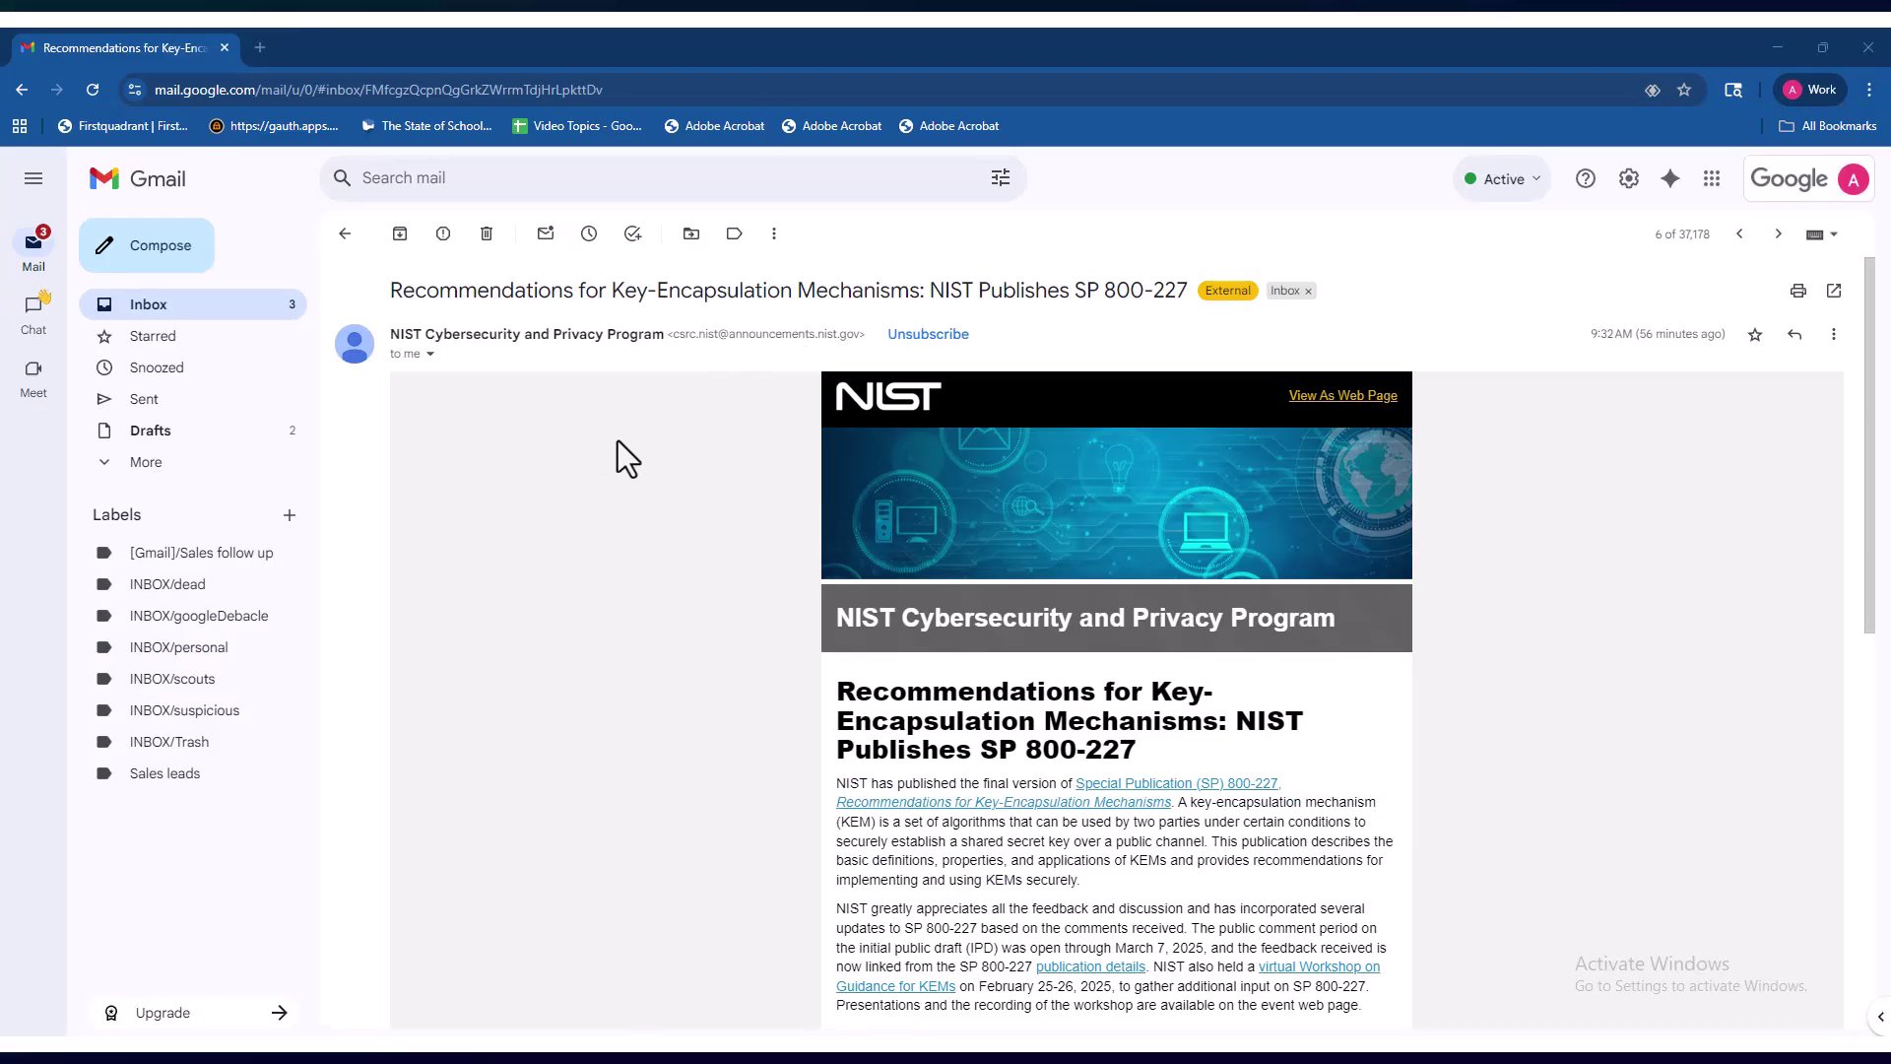
{"action": "left_click", "coordinate": [1782, 198]}
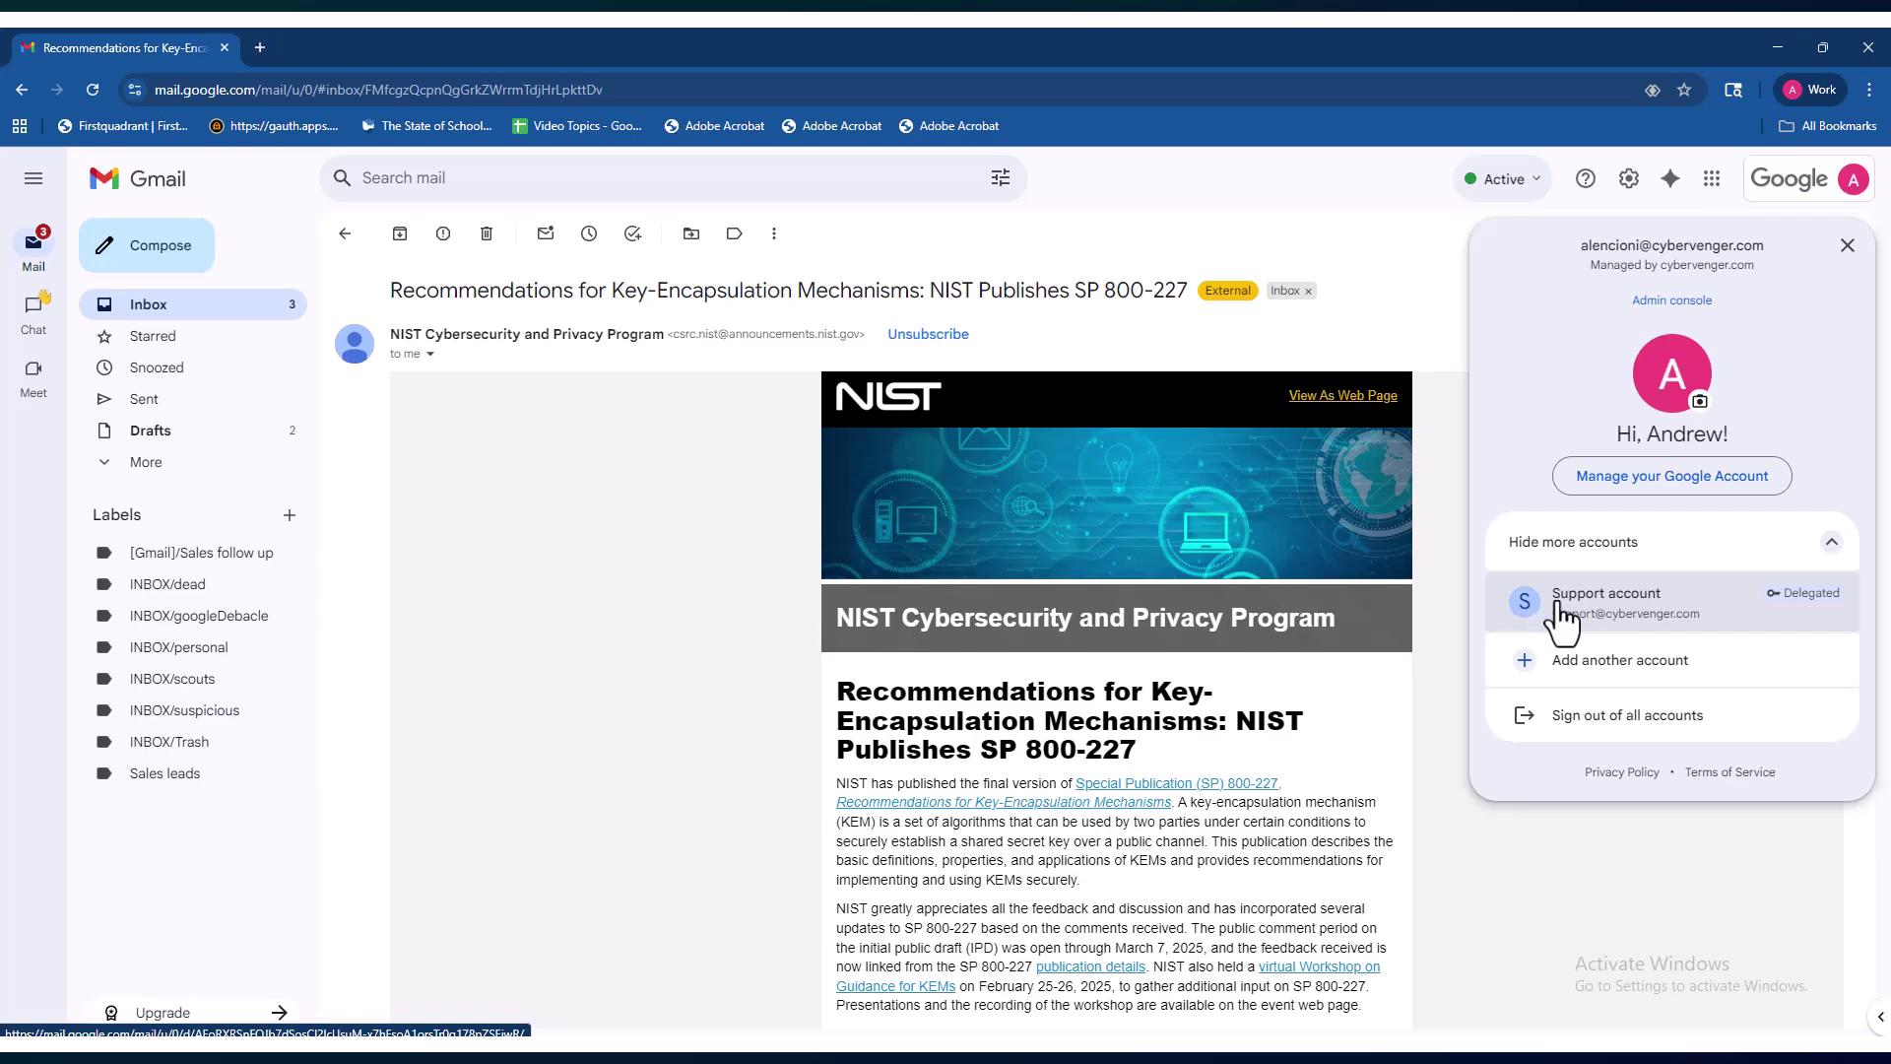
{"action": "left_click", "coordinate": [1559, 608]}
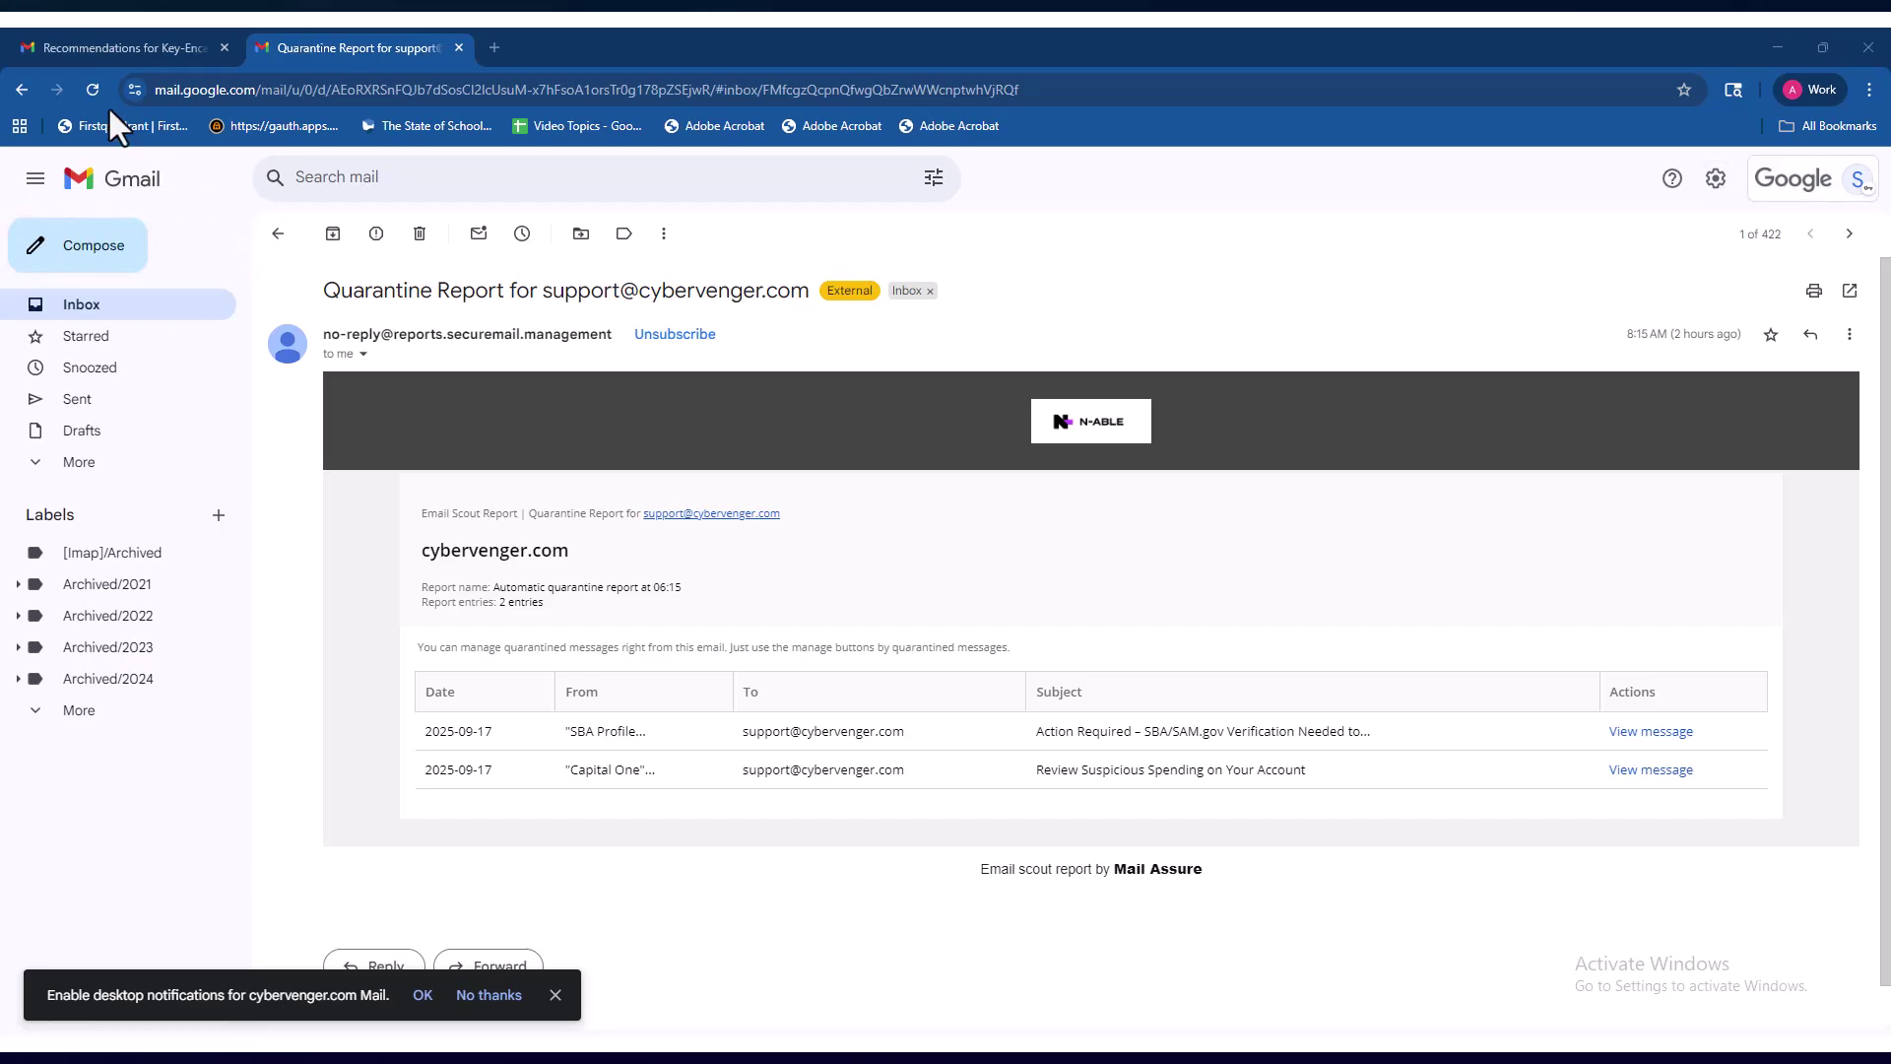
{"action": "left_click", "coordinate": [148, 49]}
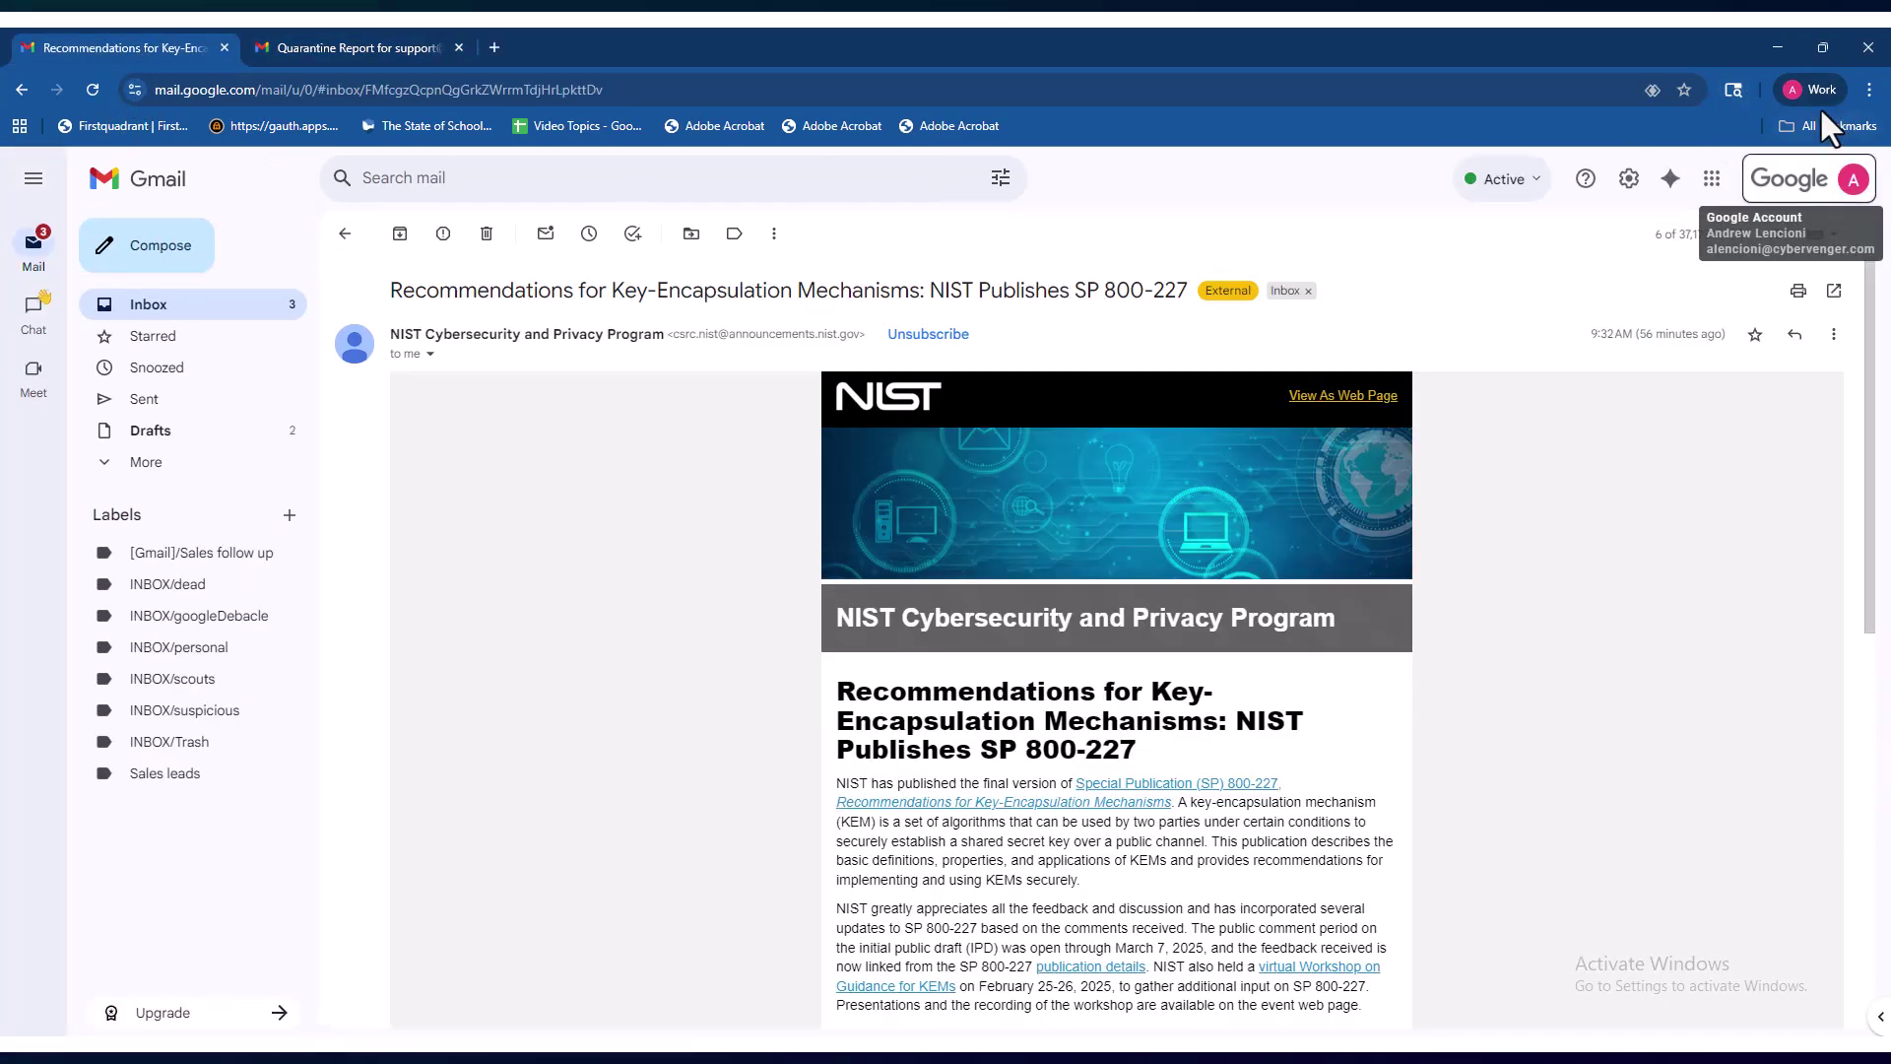
{"action": "left_click", "coordinate": [1852, 179]}
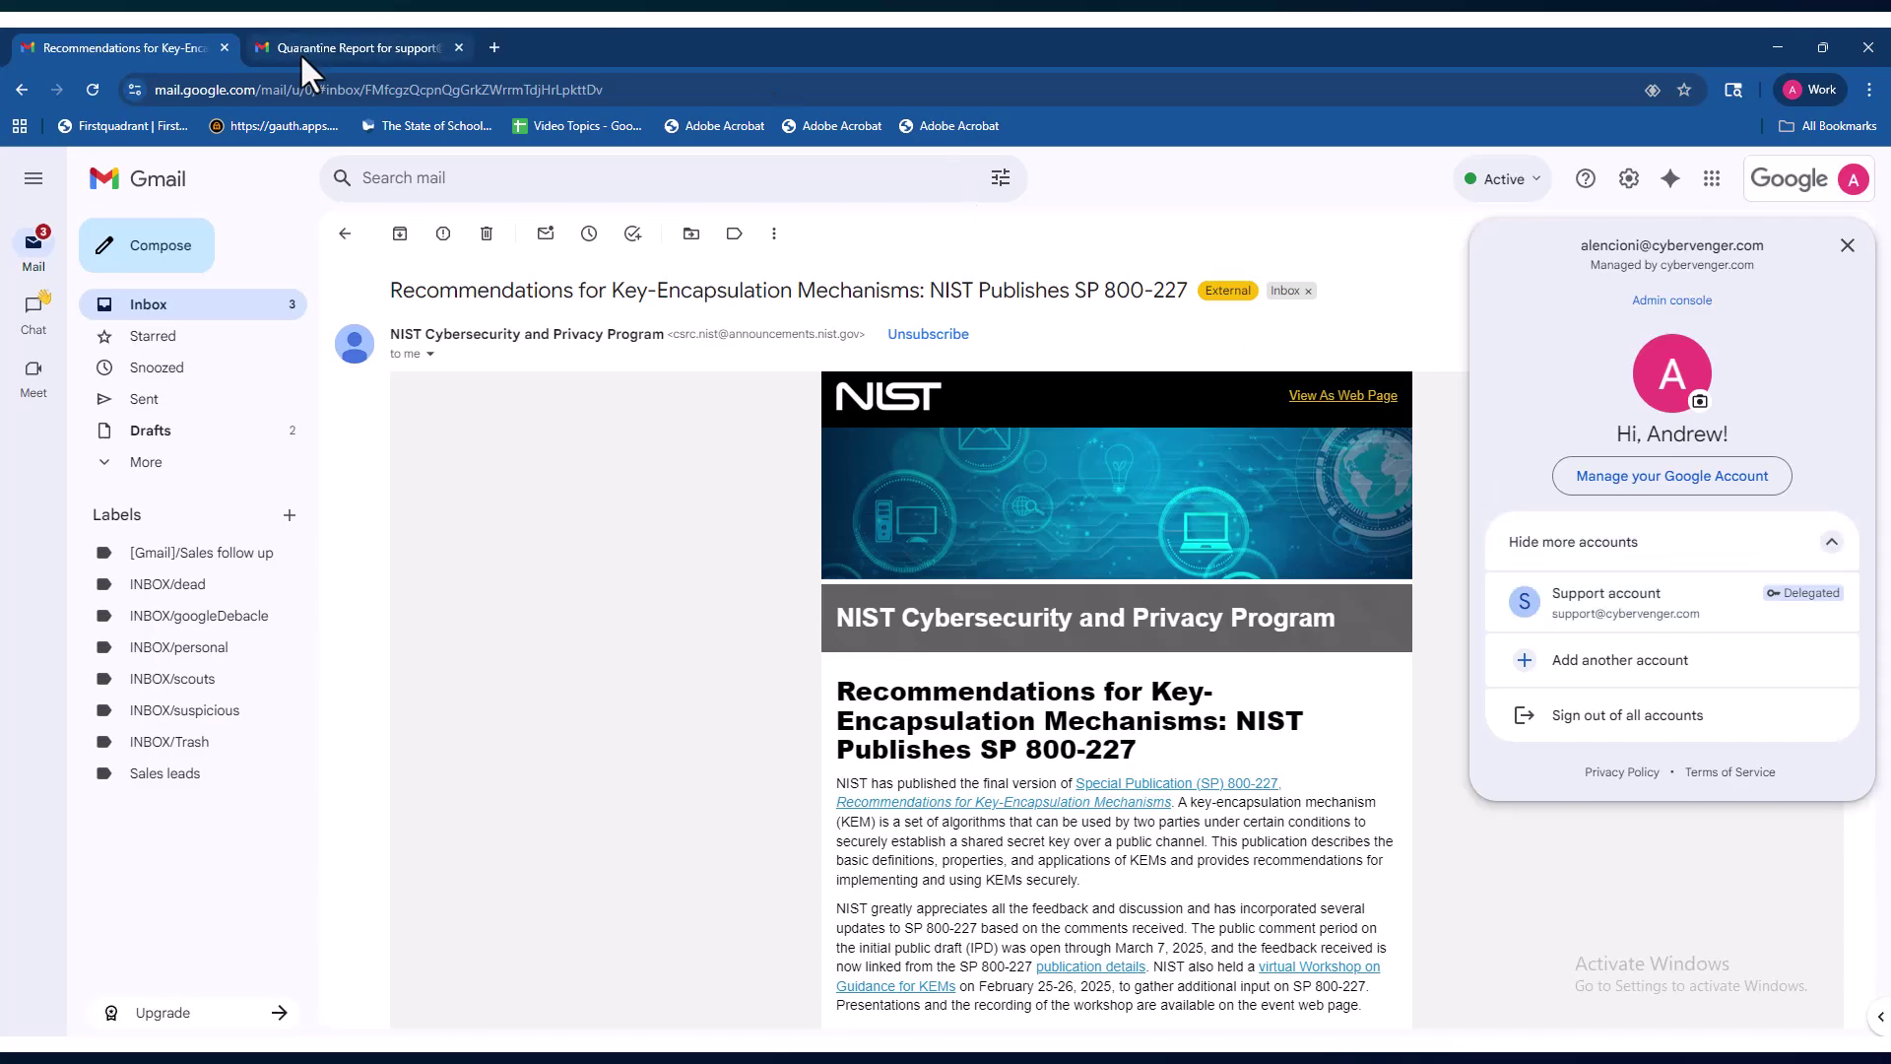
{"action": "left_click", "coordinate": [345, 49]}
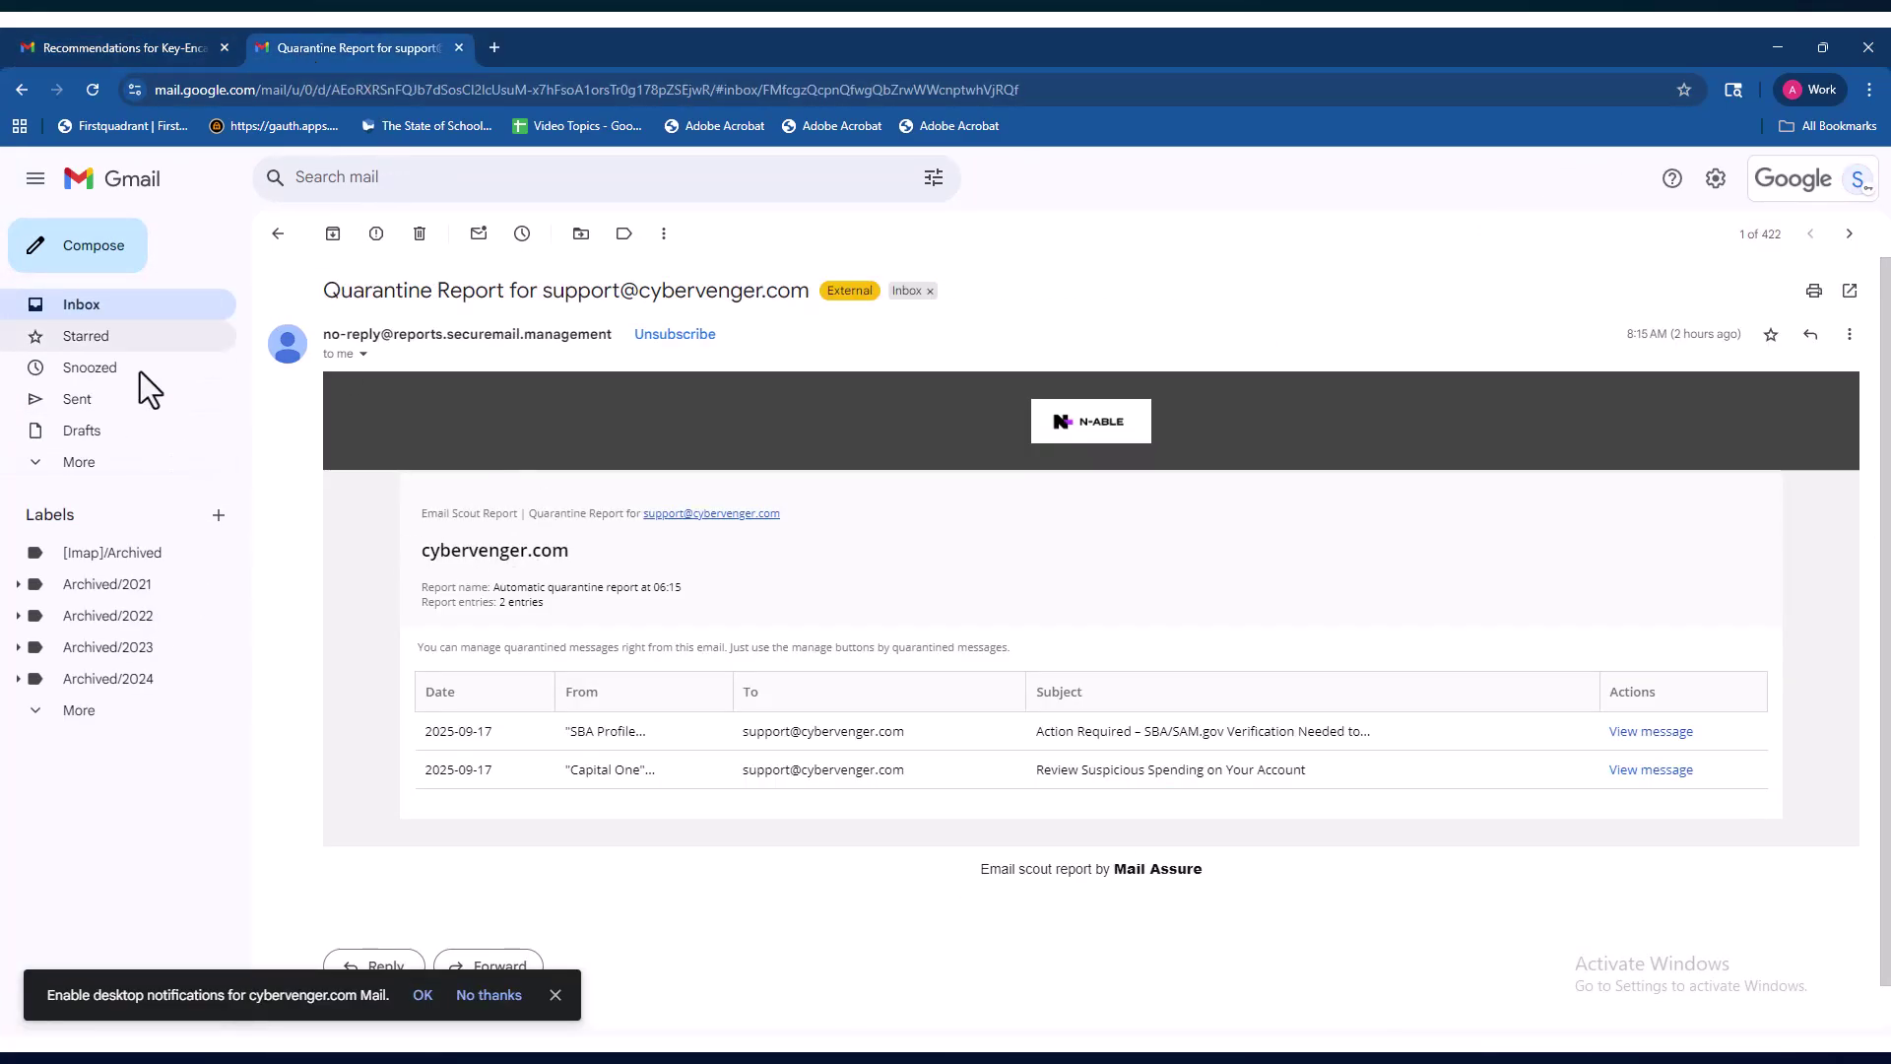